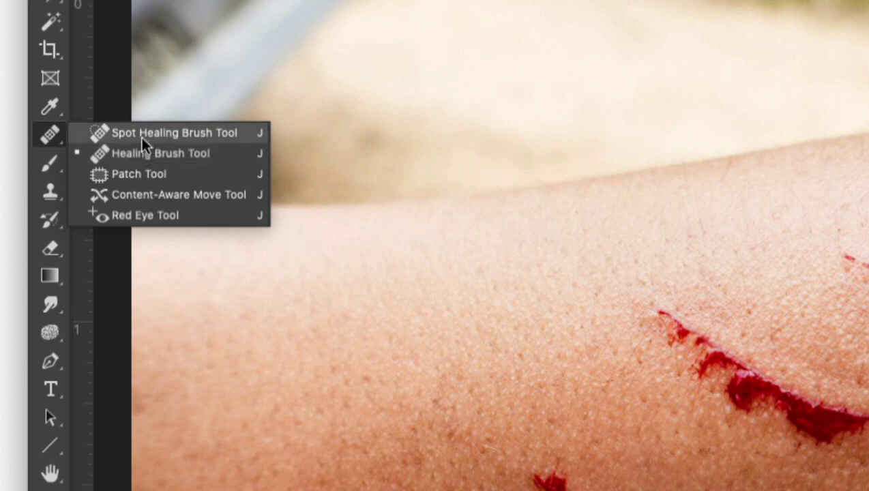
Select the Spot Healing Brush tool from the group of healing tools
left_click(140, 134)
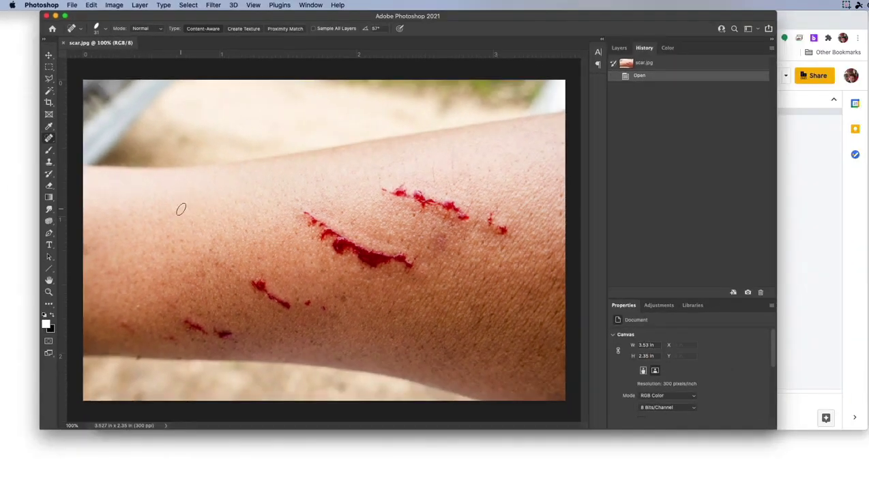
left_click(53, 139)
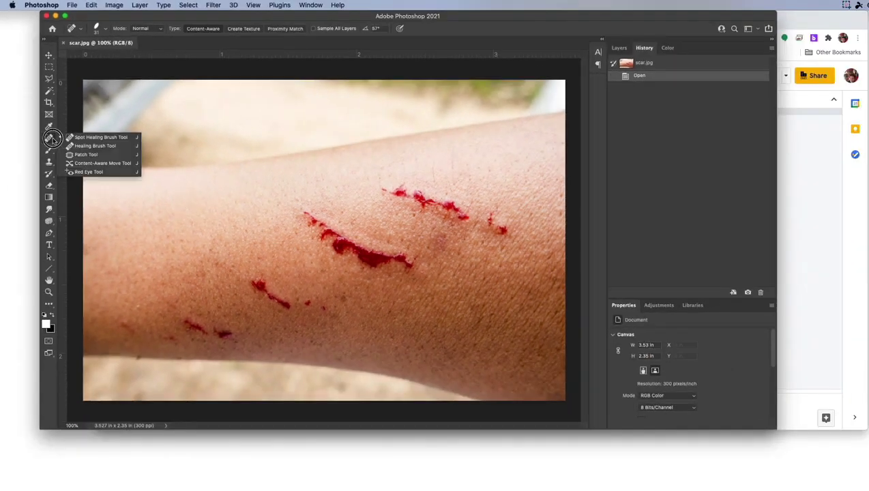
Switch to Chrome and search Google in a new tab for "difference between healing brush and spot healing brush"
key("super+Tab")
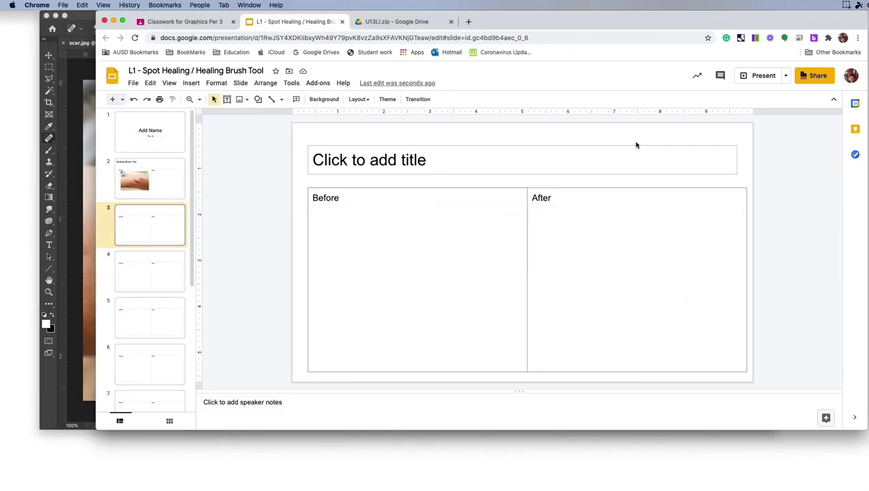
left_click(468, 22)
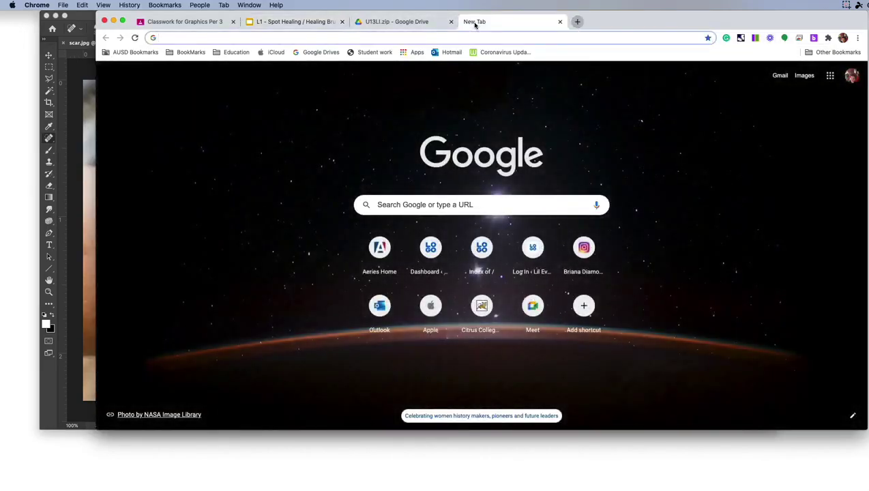
left_click(477, 213)
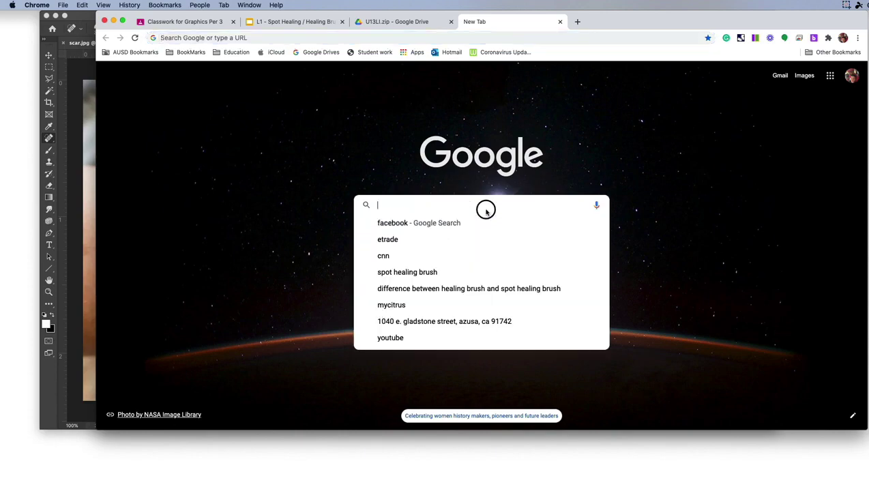
type("d")
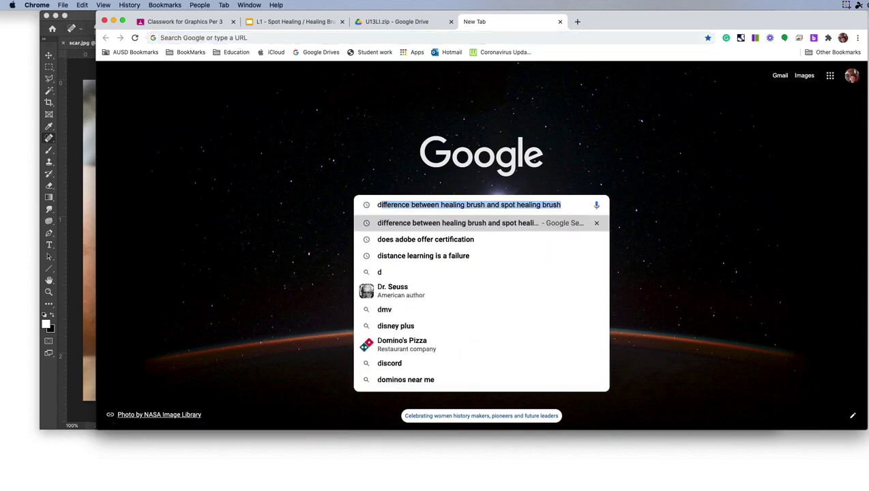
key("Return")
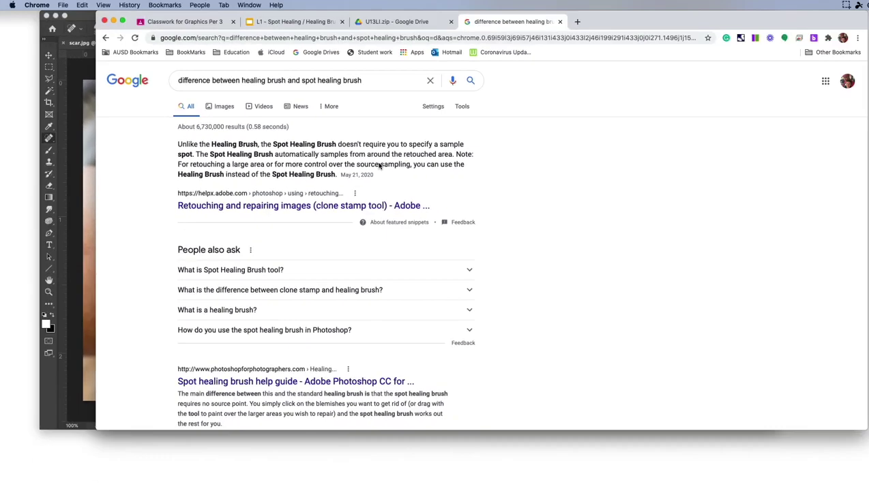
Return to Photoshop and try to remove the long central cut on the arm with the Spot Healing Brush
left_click(96, 159)
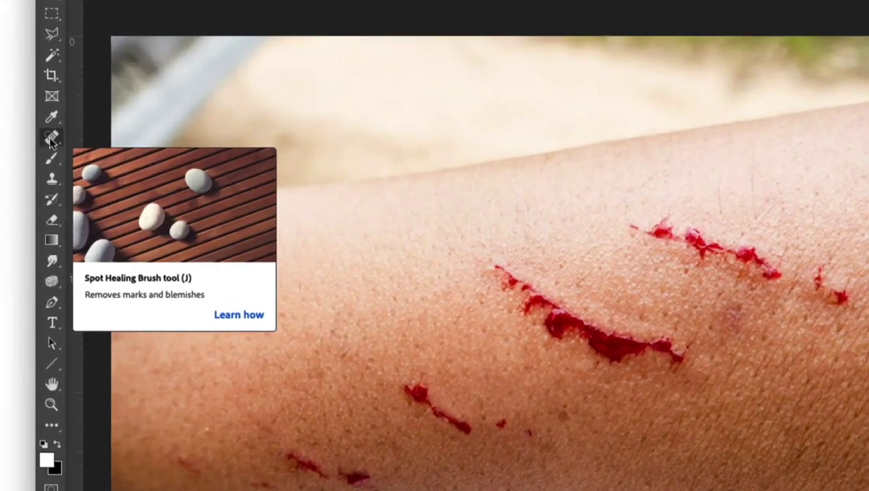
left_click(48, 138)
left_click(95, 136)
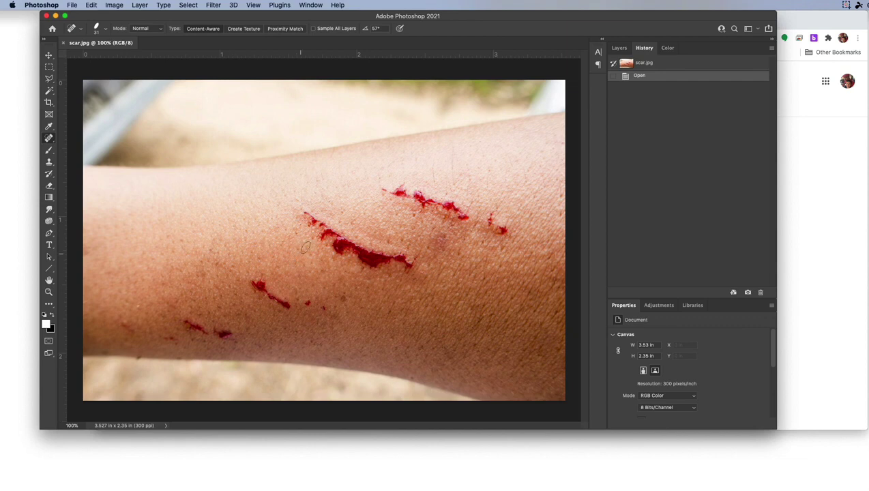
mouse_move(301, 208)
left_mouse_down()
mouse_move(335, 238)
mouse_move(423, 271)
left_mouse_up()
mouse_move(326, 237)
left_mouse_down()
mouse_move(390, 271)
mouse_move(418, 265)
mouse_move(333, 248)
mouse_move(377, 275)
left_mouse_up()
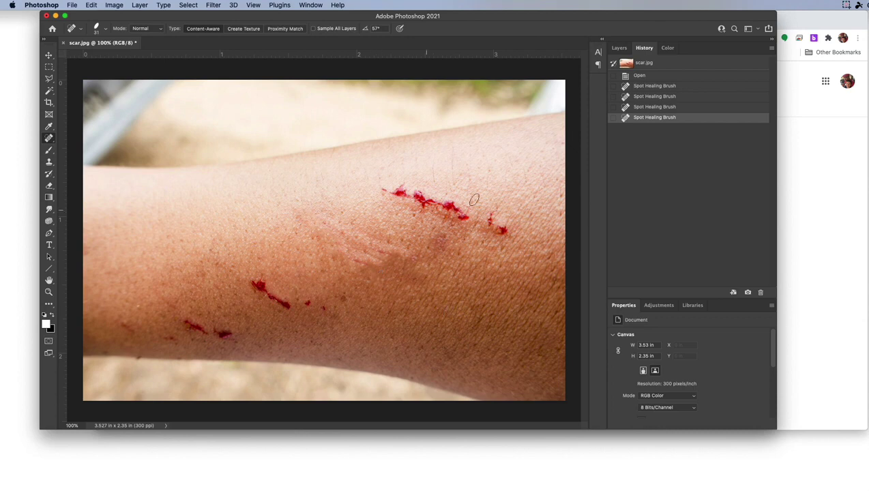
Restore scar.jpg to its original history state and switch to the Healing Brush tool
left_click(654, 63)
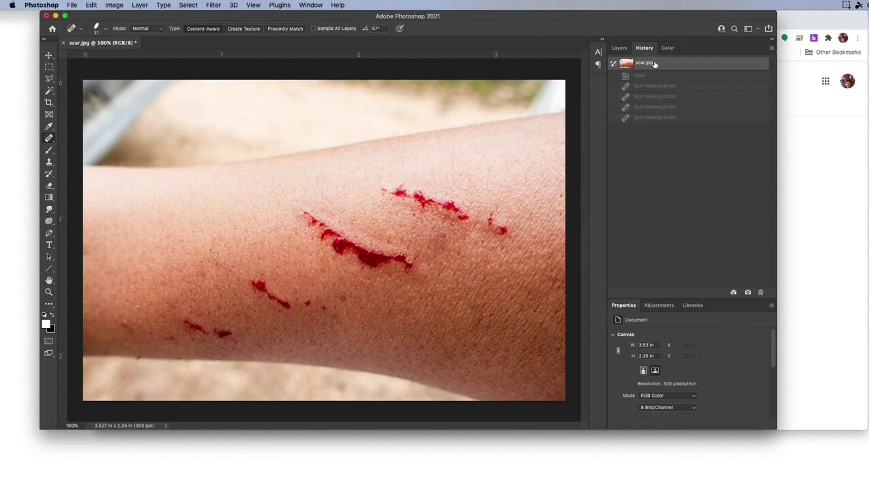
right_click(48, 138)
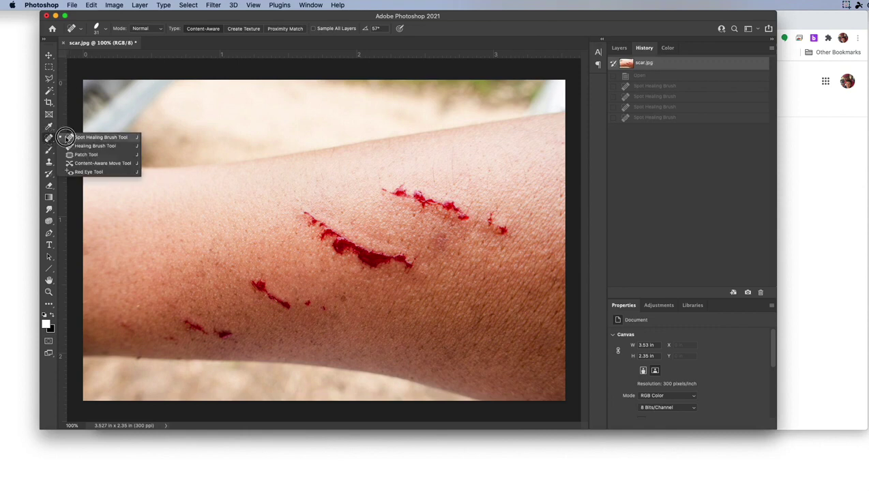
left_click(80, 146)
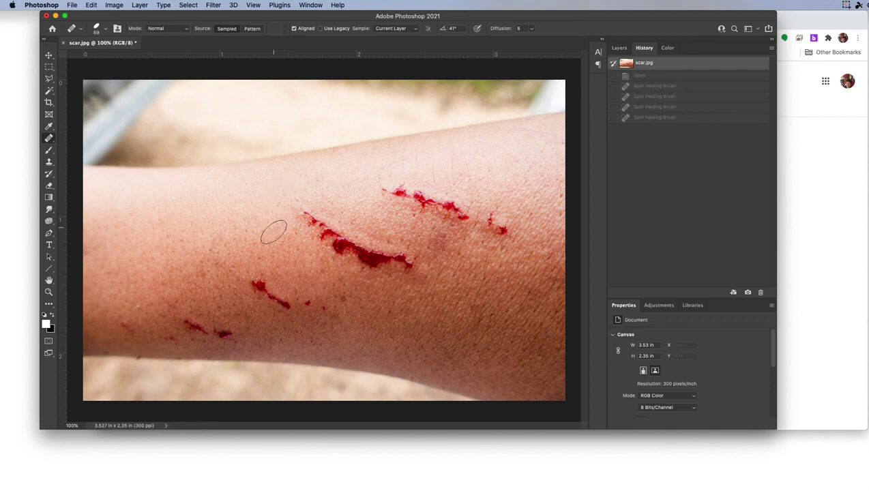
Try to paint on the skin below the central cut with the Healing Brush without defining a source point
left_click(318, 262)
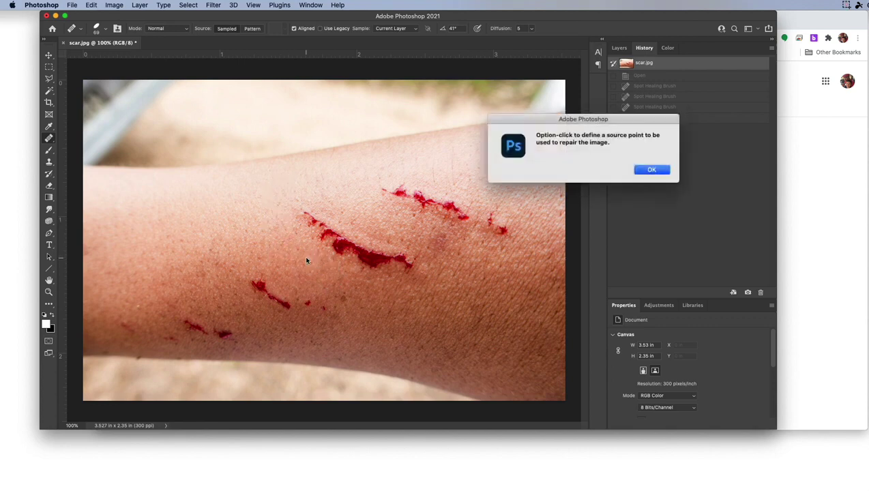
left_click(639, 174)
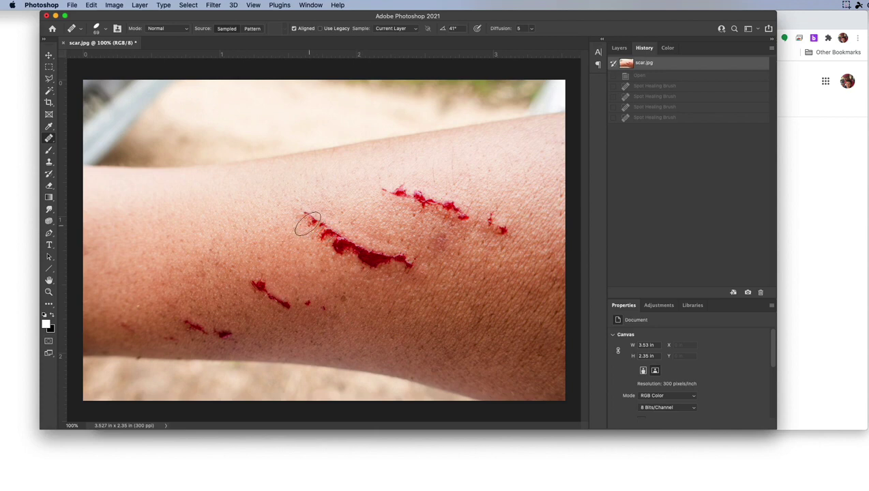
left_click(420, 291)
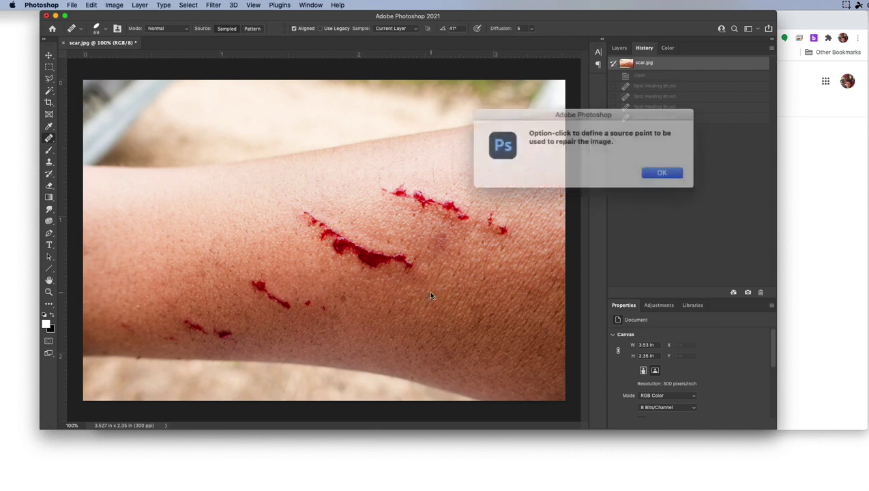
left_click(650, 172)
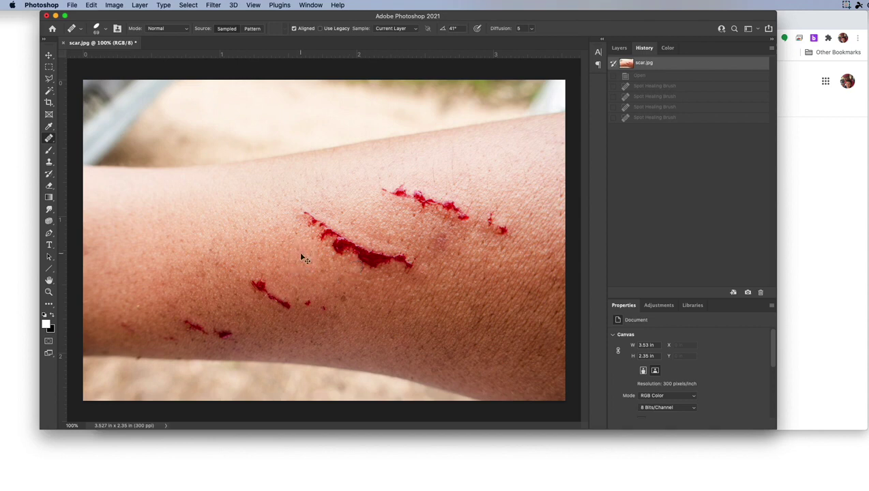
Sample clean skin beside the long central cut, try a short Healing Brush stroke on its upper end, and undo it
key("alt")
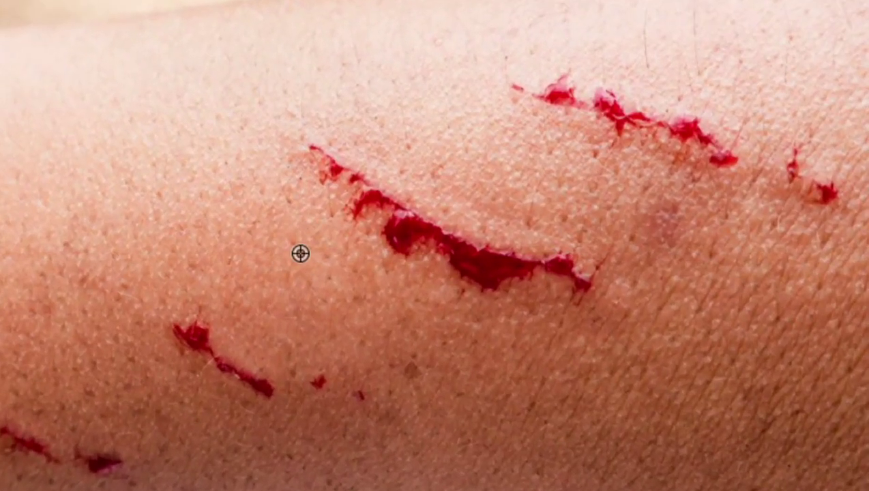
key("alt")
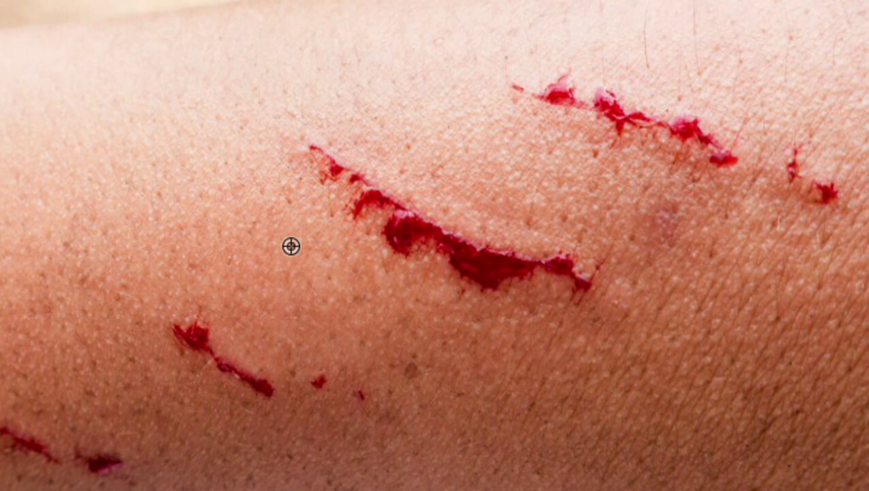
key("alt")
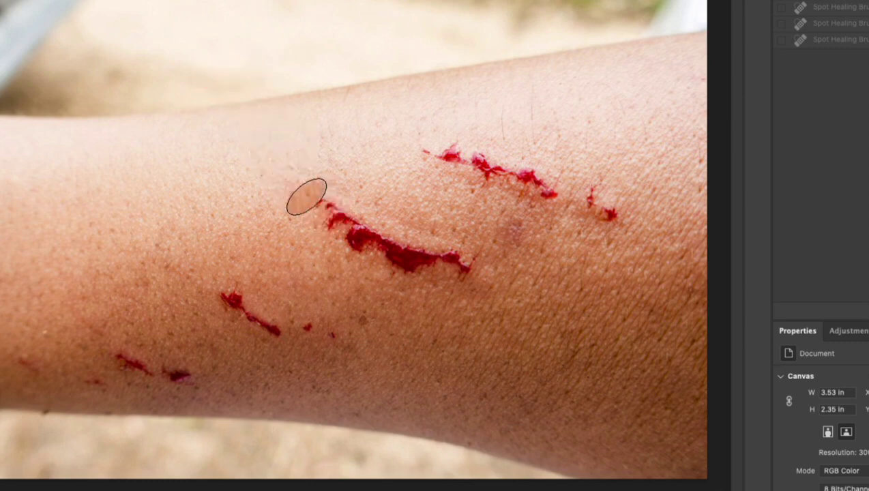
left_click_drag(304, 194, 312, 223)
key("ctrl+z")
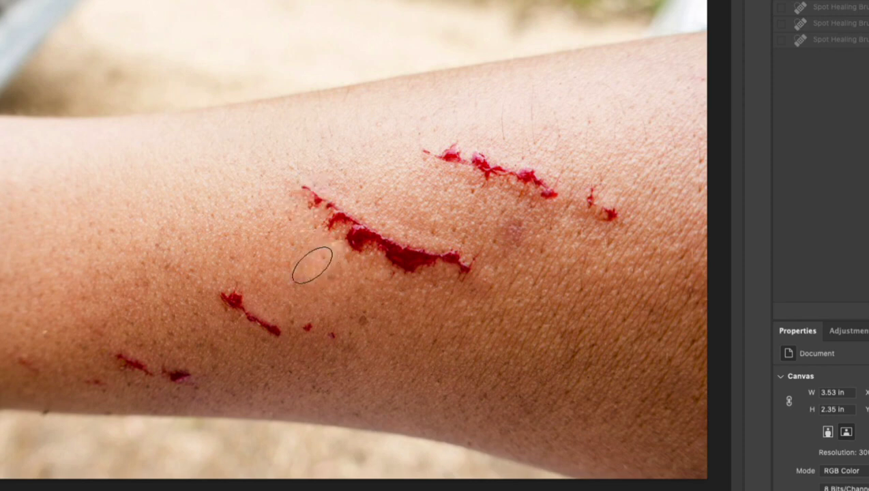
Paint over the long central cut with the Healing Brush, resampling skin above it for a second pass
mouse_move(304, 198)
left_mouse_down()
mouse_move(407, 257)
mouse_move(462, 269)
left_mouse_up()
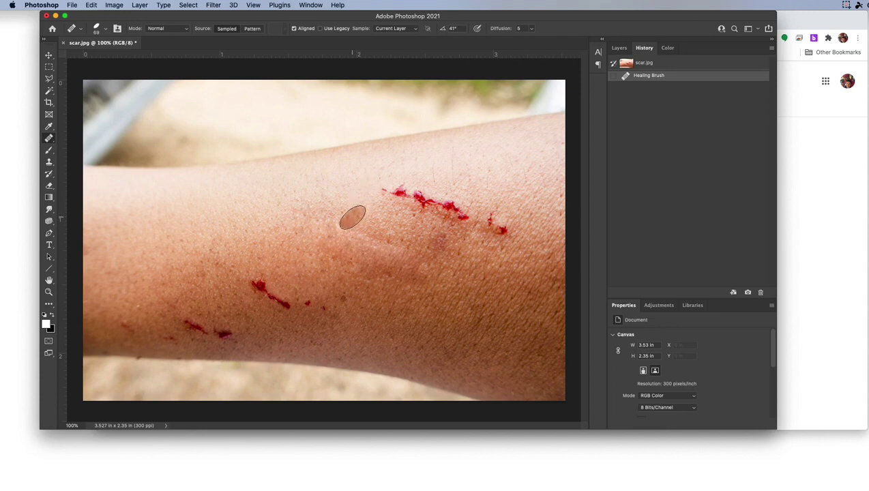
left_click(352, 218, "alt")
left_click_drag(319, 219, 418, 267)
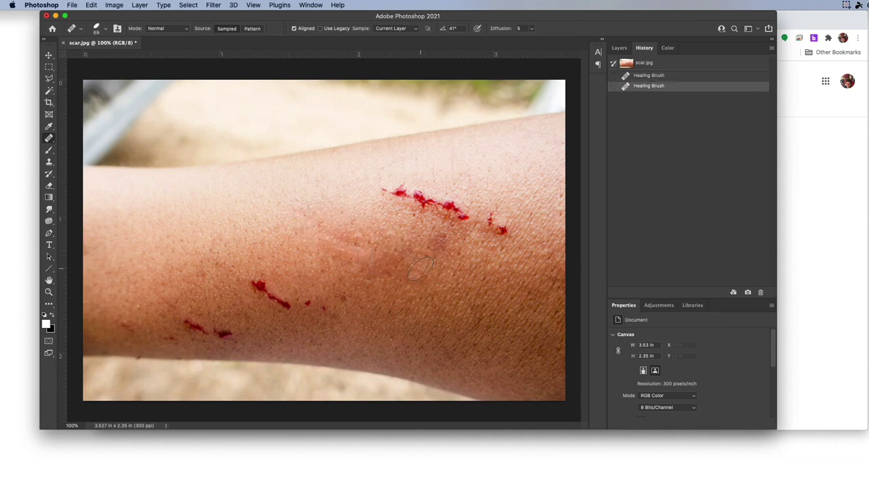
scroll(420, 269, "up", 10)
scroll(421, 269, "down", 20)
scroll(420, 269, "up", 10)
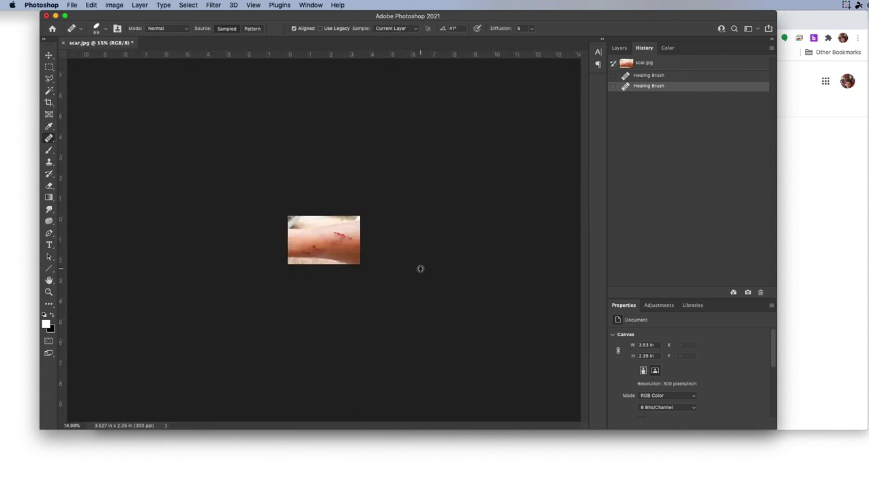
scroll(420, 269, "up", 3)
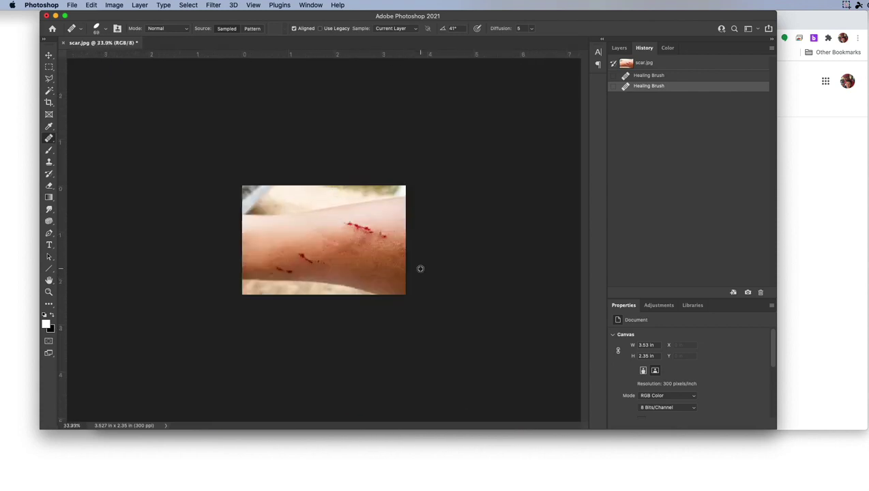
scroll(420, 269, "up", 2)
scroll(420, 268, "up", 4)
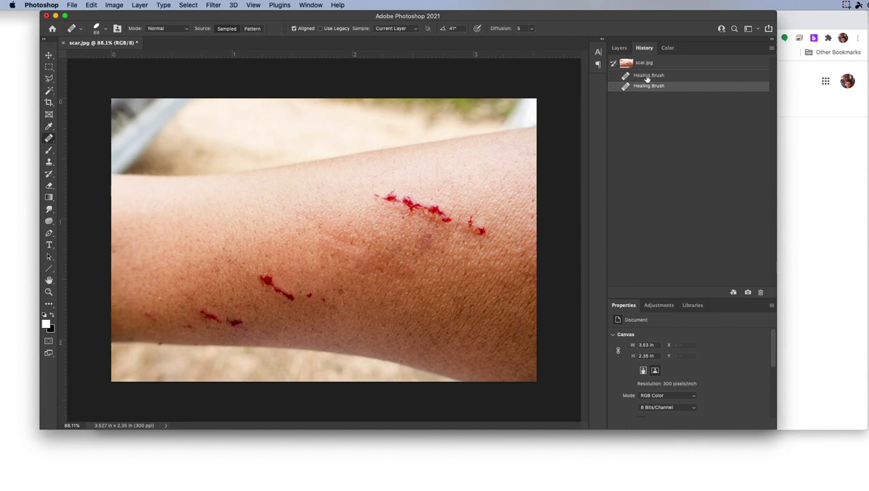
Revert scar.jpg to its original history state and select the Spot Healing Brush tool
left_click(648, 62)
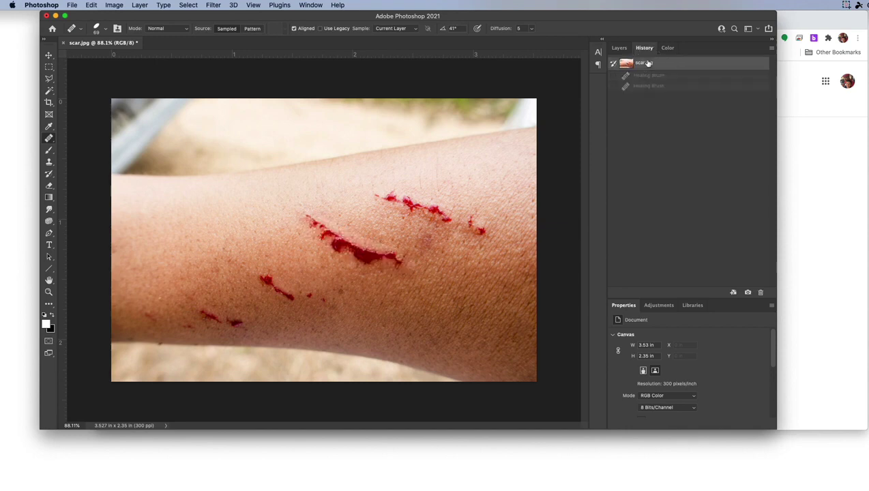
right_click(49, 137)
left_click(94, 139)
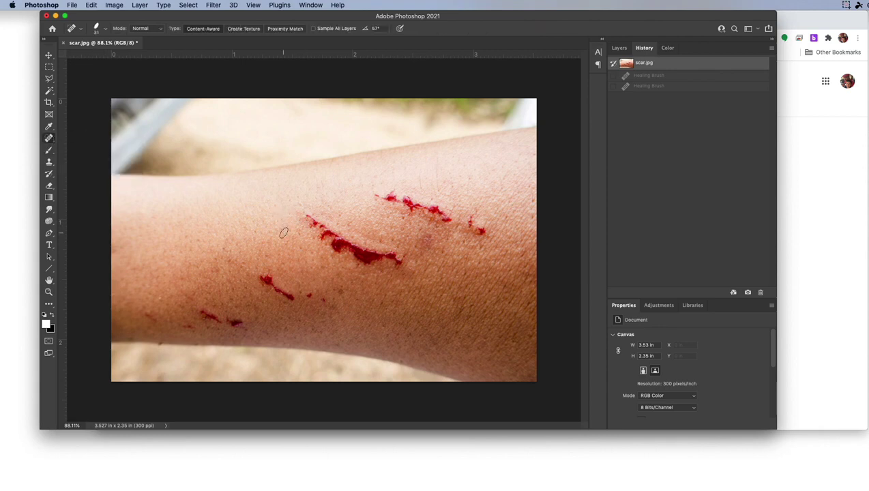
right_click(51, 140)
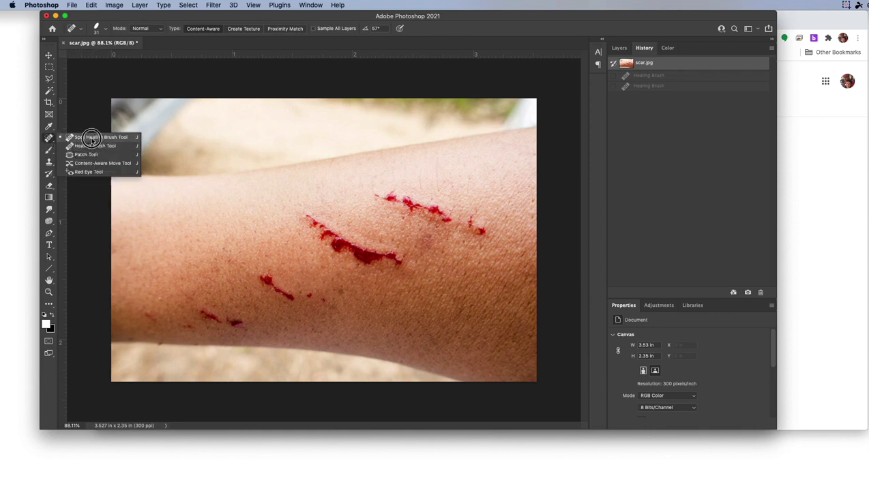
left_click(92, 138)
Remove the long central cut with several overlapping Spot Healing Brush strokes along its length
mouse_move(298, 213)
left_mouse_down()
mouse_move(349, 253)
mouse_move(418, 269)
left_mouse_up()
left_click_drag(316, 219, 410, 265)
left_click_drag(335, 239, 409, 266)
left_click_drag(346, 245, 386, 263)
left_click_drag(329, 240, 372, 264)
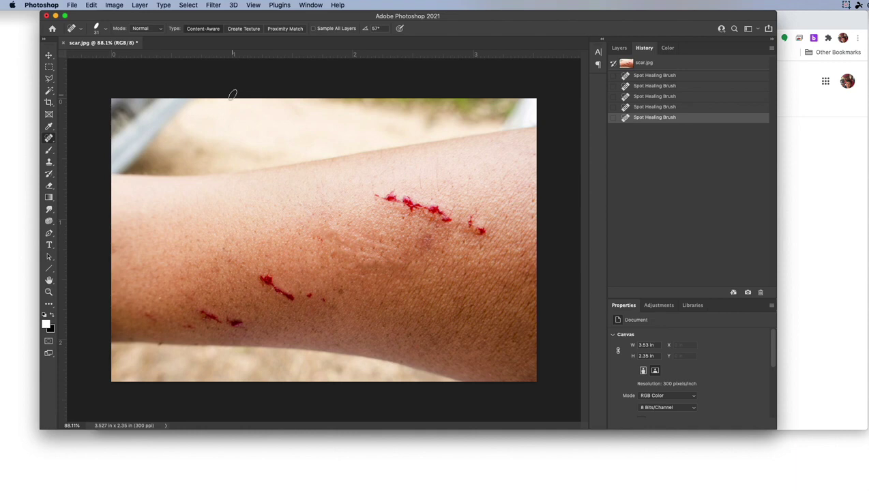
Duplicate the healed image as a separate document named "scar copy"
right_click(127, 44)
left_click(117, 7)
left_click(115, 5)
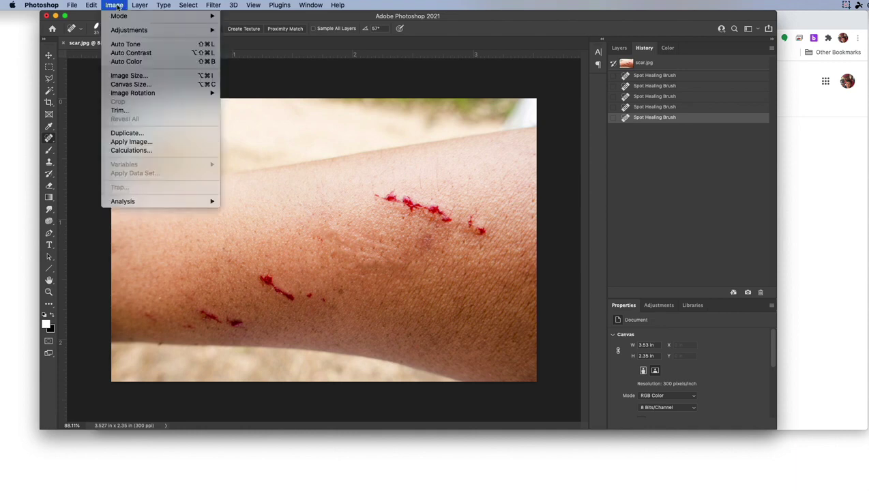
left_click(127, 136)
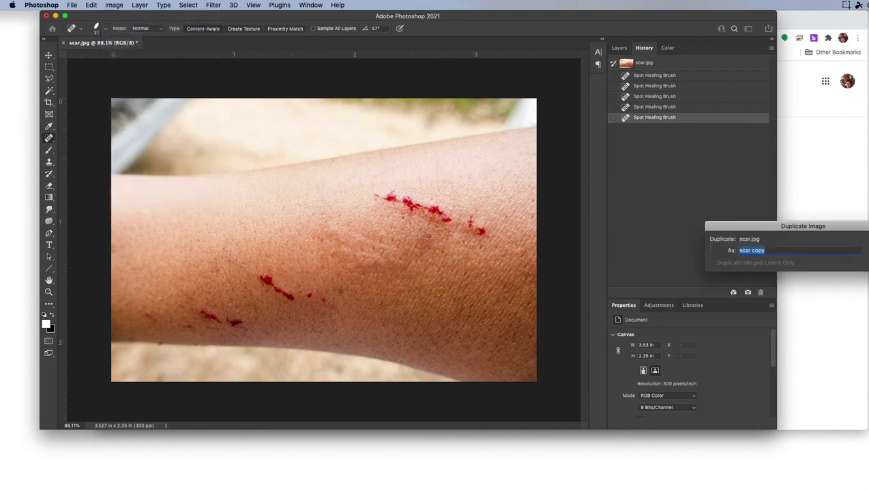
key("Return")
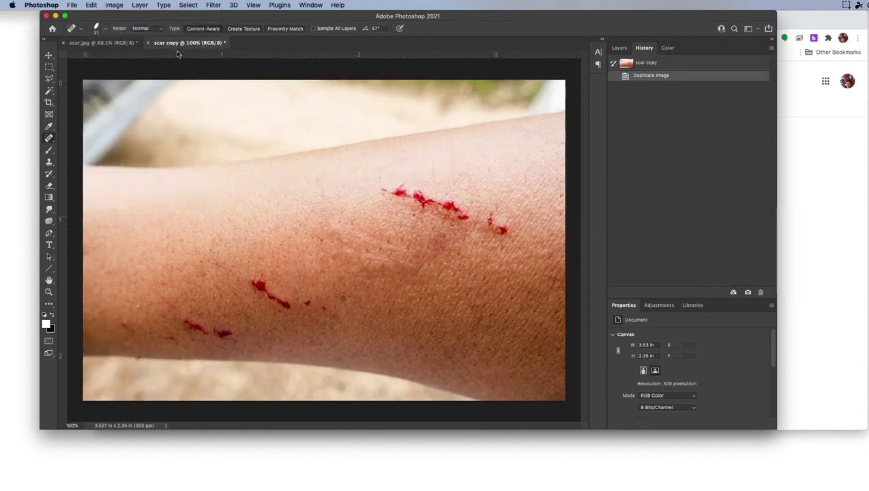
Go back to the scar.jpg document and restore its original history state with all cuts in place
left_click(98, 43)
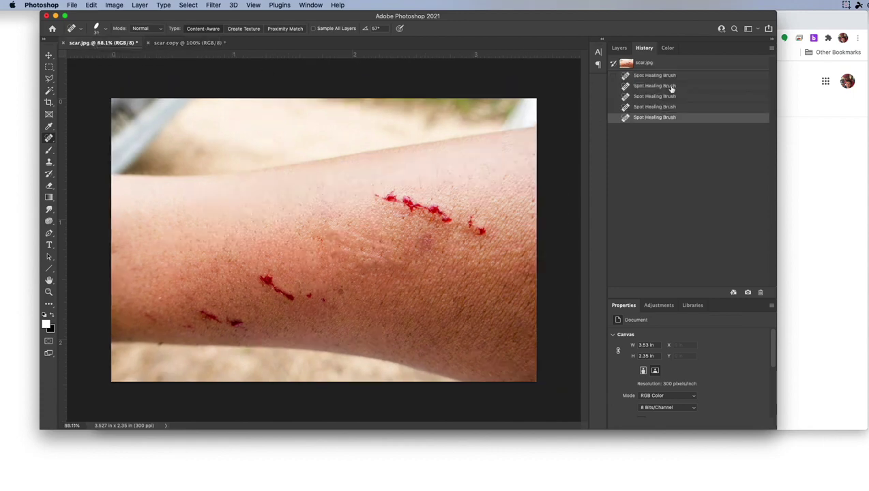
left_click(650, 66)
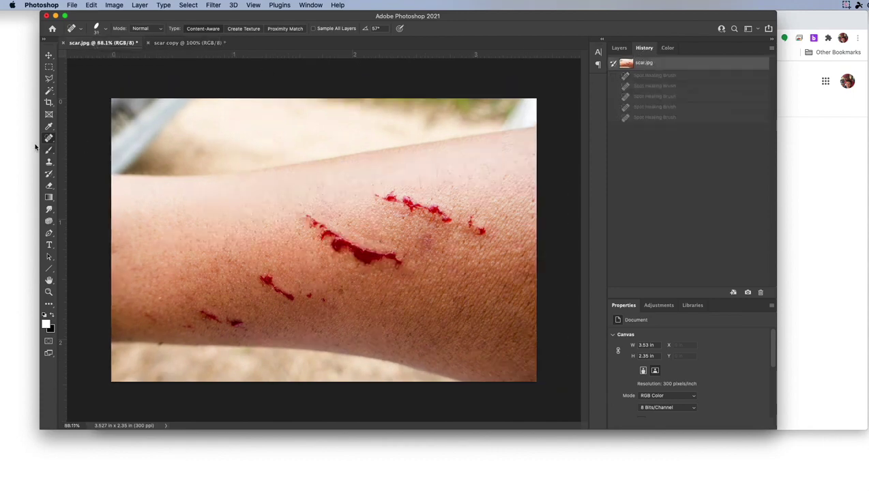
Remove the long central cut with the Healing Brush, sampling clean skin beside it and redoing the strokes that leave smudges
left_click_drag(50, 139, 85, 149)
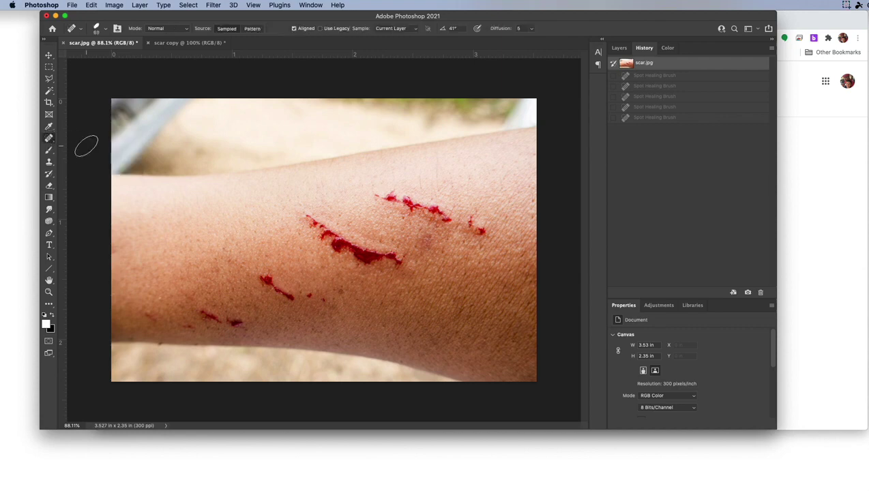
left_click(277, 228, "alt")
left_click_drag(300, 219, 393, 259)
key("super+z")
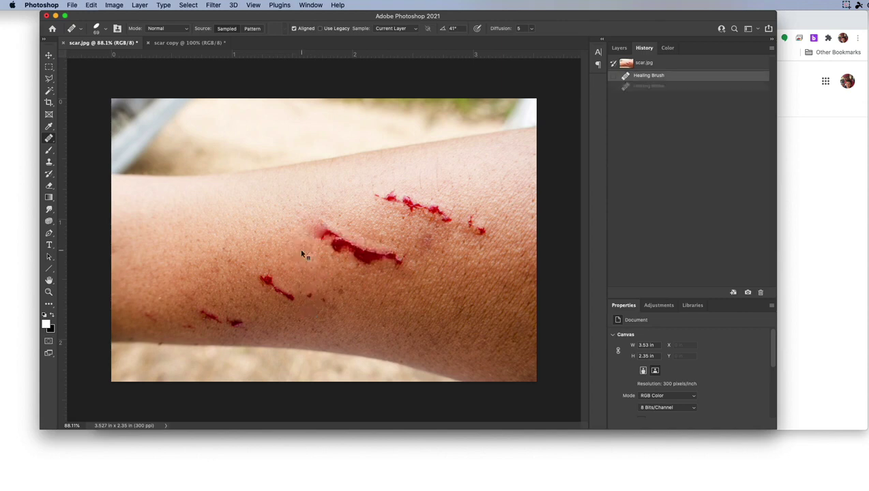
mouse_move(302, 250)
left_mouse_down()
mouse_move(306, 223)
mouse_move(347, 253)
mouse_move(398, 262)
mouse_move(346, 235)
mouse_move(336, 239)
left_mouse_up()
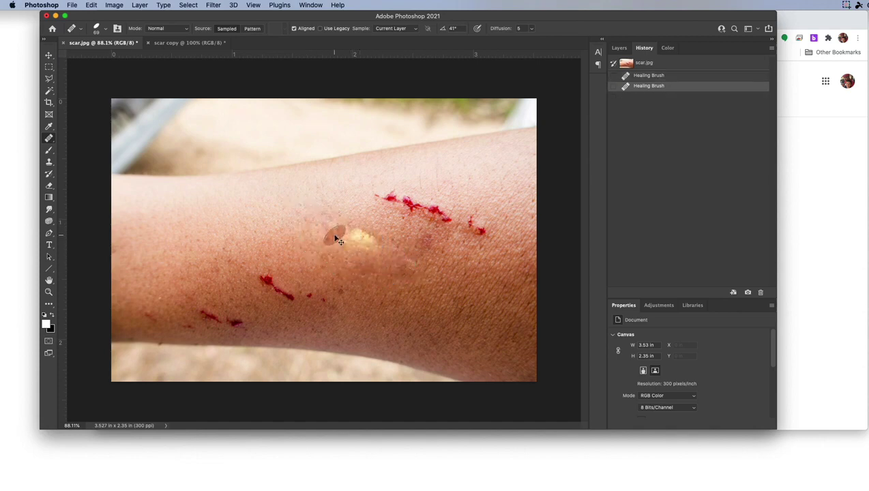
key("super+z")
left_click_drag(307, 224, 399, 266)
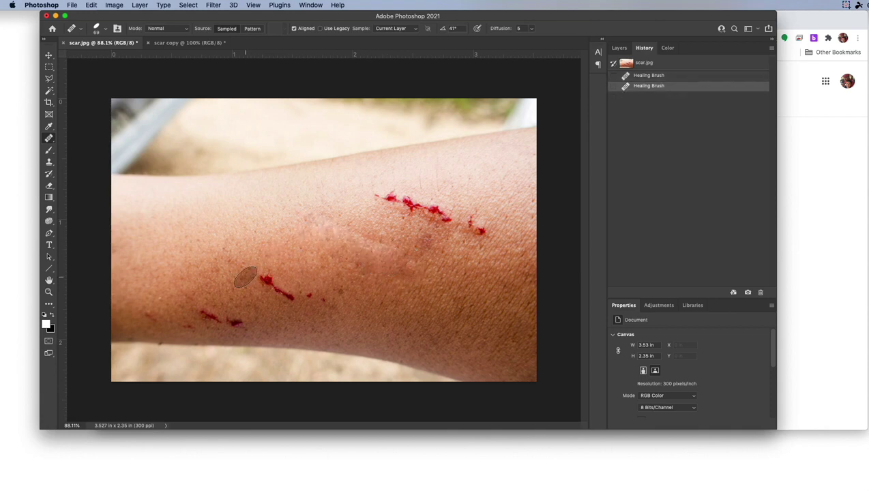
Compare the Healing Brush result in scar.jpg with the Spot Healing Brush result in the scar copy document
left_click(177, 43)
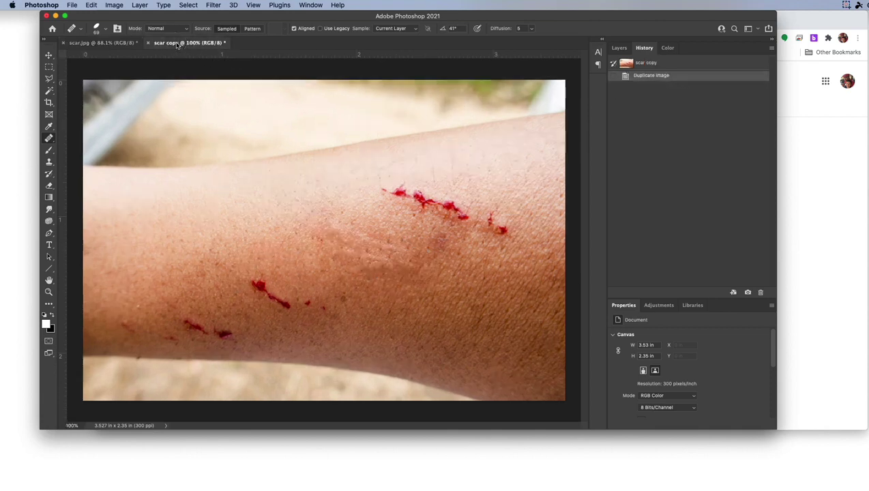
left_click(113, 43)
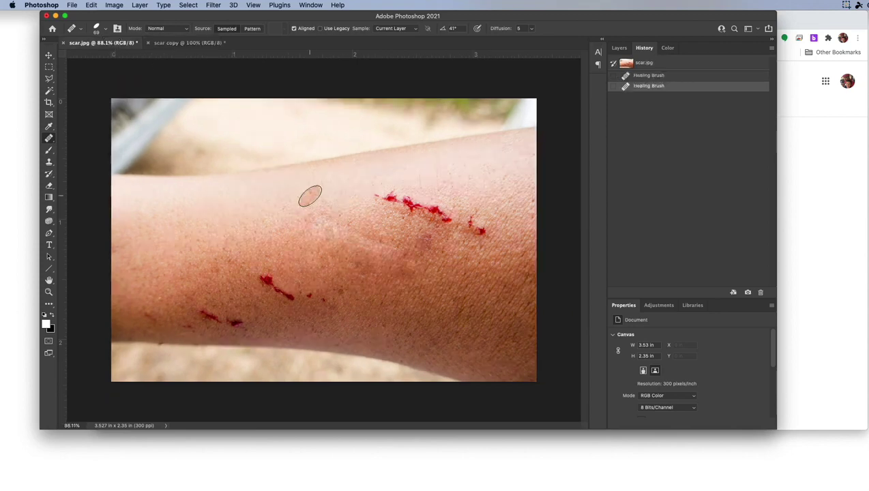
right_click(48, 138)
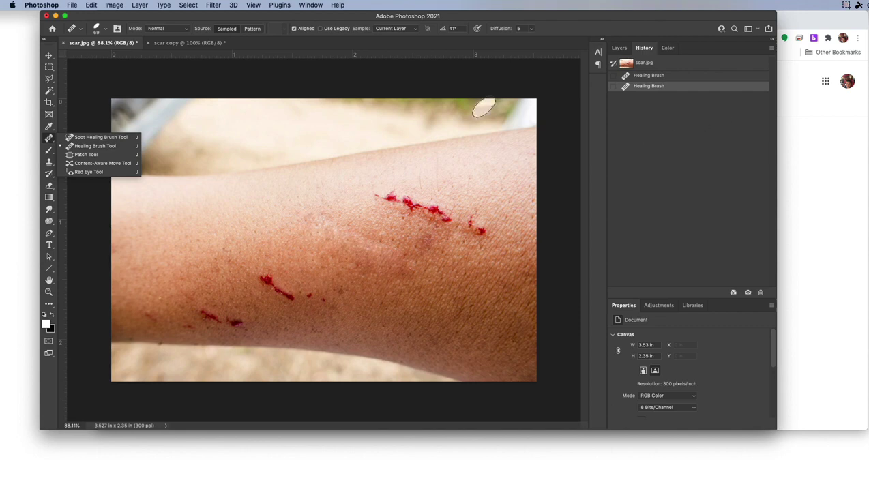
left_click(225, 56)
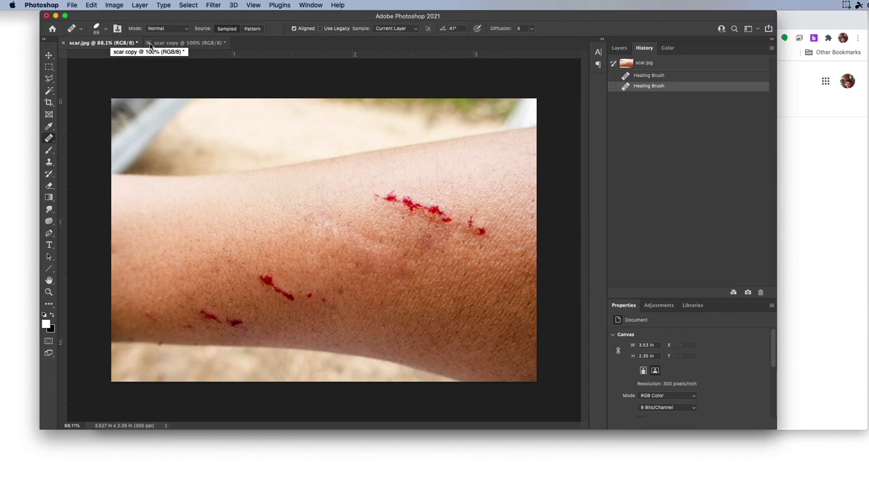
Switch to Chrome and look over the Spot Healing / Healing Brush Tool slides and the contents of U13LI.zip in Google Drive
key("super+Tab")
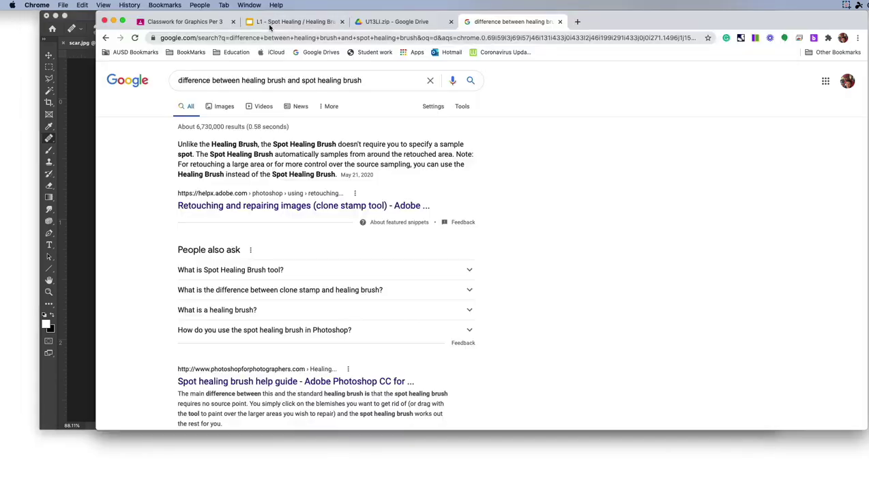
left_click(287, 22)
left_click(132, 193)
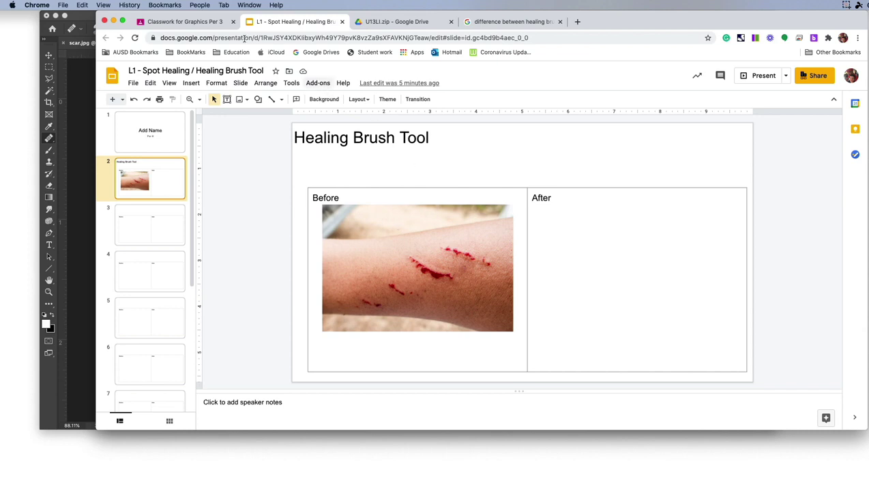
left_click(198, 21)
left_click(405, 21)
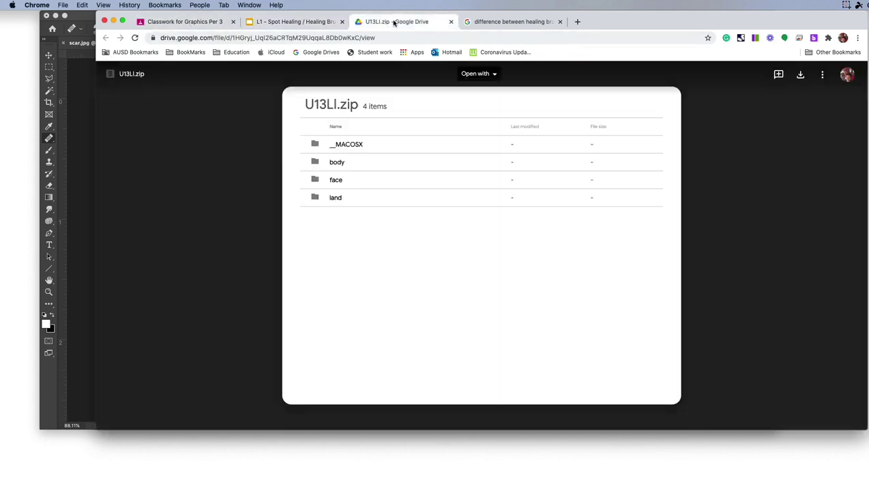
Switch back to Photoshop, select the entire canvas of scar.jpg and copy it
key("super+Tab")
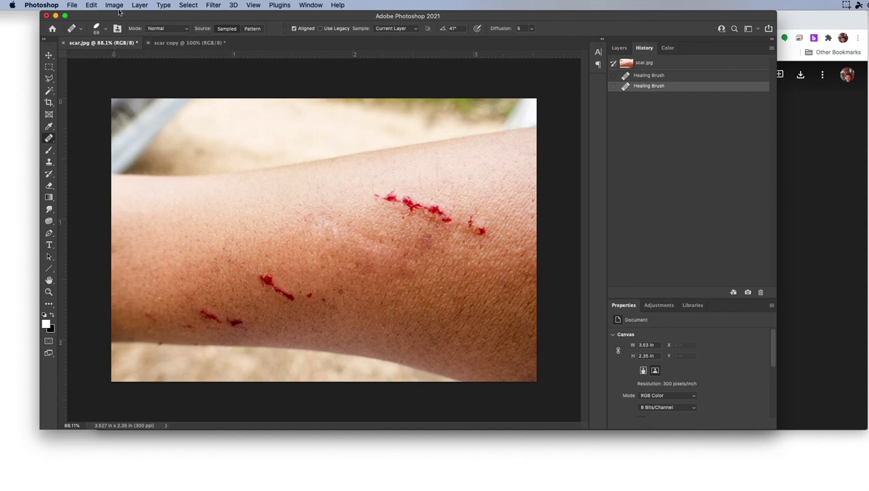
left_click(187, 5)
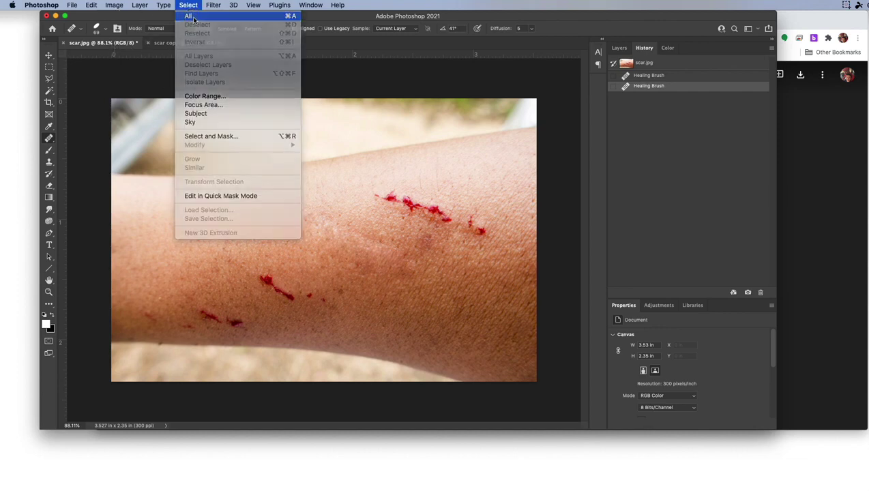
left_click(194, 14)
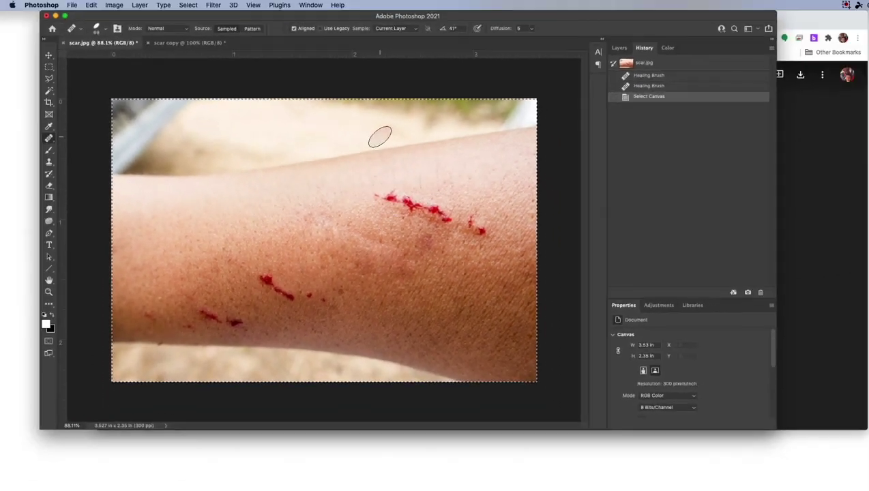
left_click(91, 5)
left_click(98, 70)
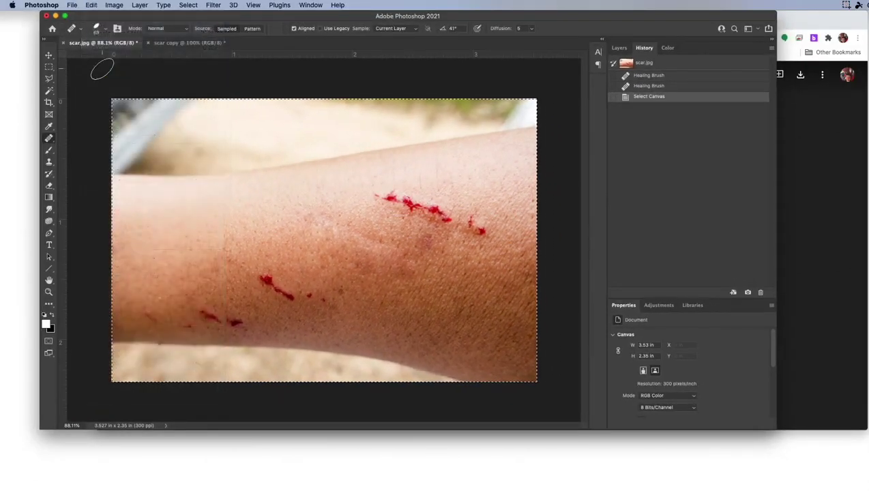
Try pasting the copied arm image onto the Healing Brush Tool slide in Chrome, scaled down into the After column
key("super+Tab")
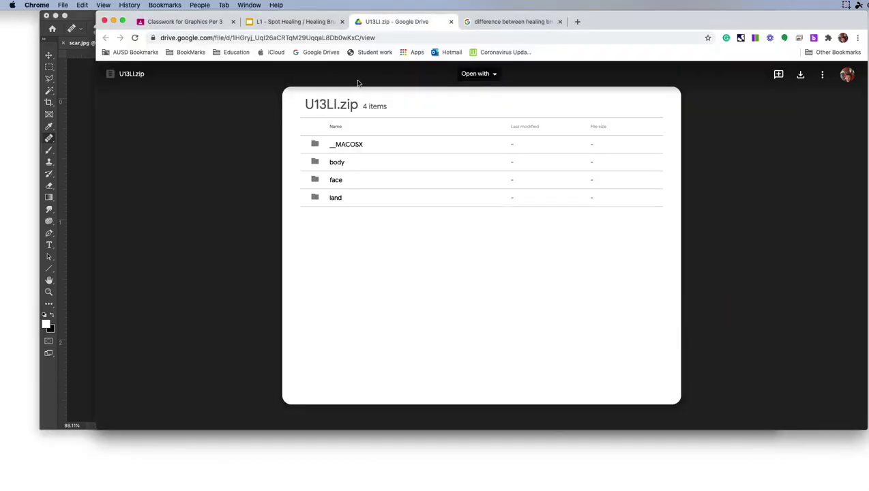
left_click(300, 21)
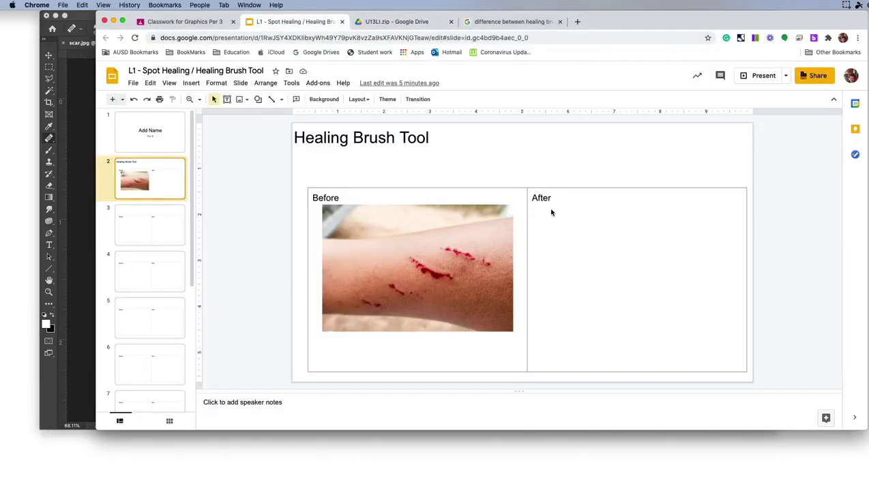
left_click(150, 84)
left_click(167, 165)
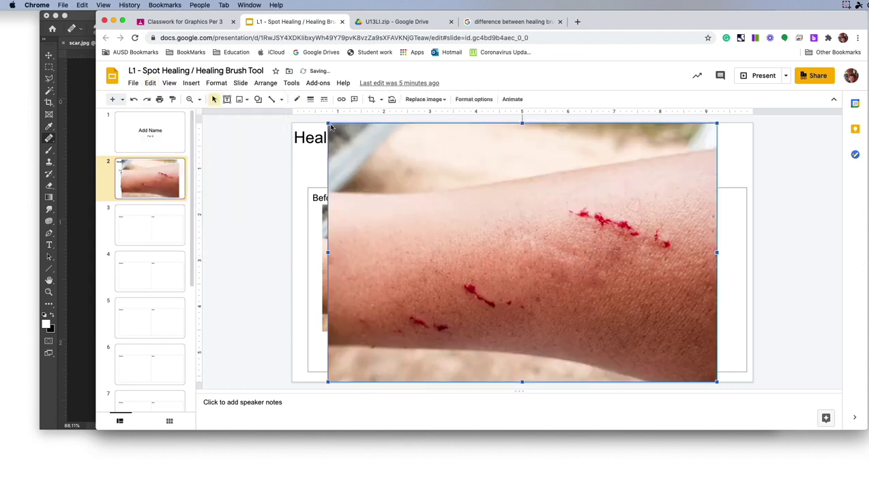
left_click_drag(329, 125, 534, 259)
left_click_drag(575, 287, 573, 235)
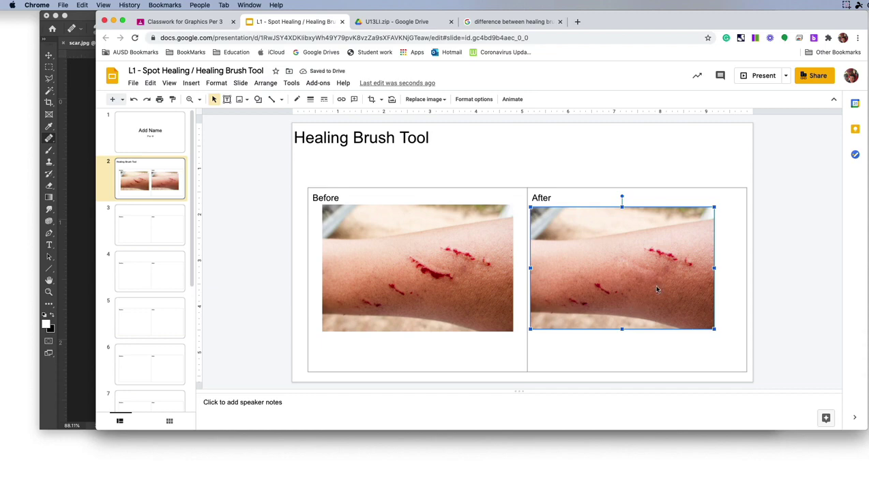
key("BackSpace")
Return to Photoshop and remove the upper cut with the Healing Brush, using clean skin just beside its inner end as the source
key("super+Tab")
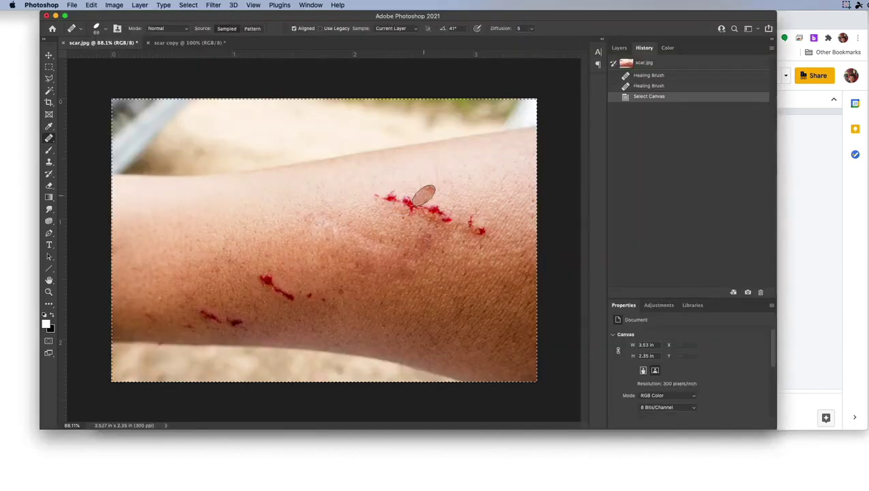
left_click(49, 139)
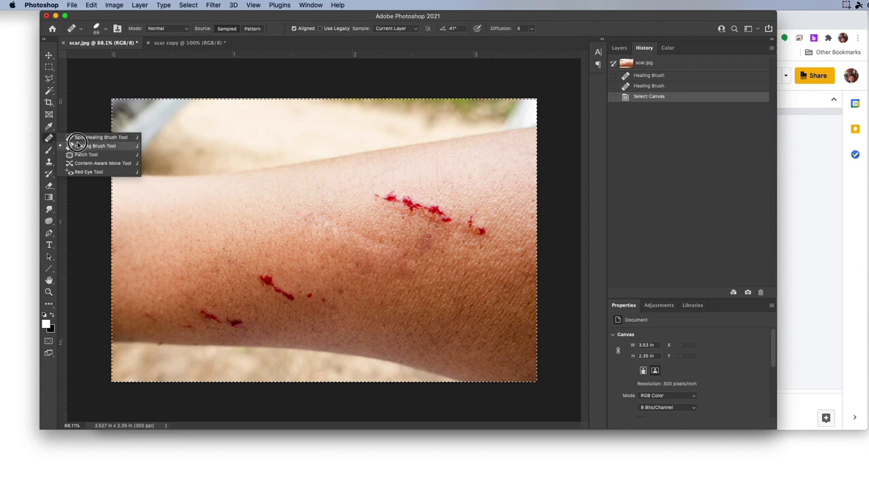
left_click(77, 145)
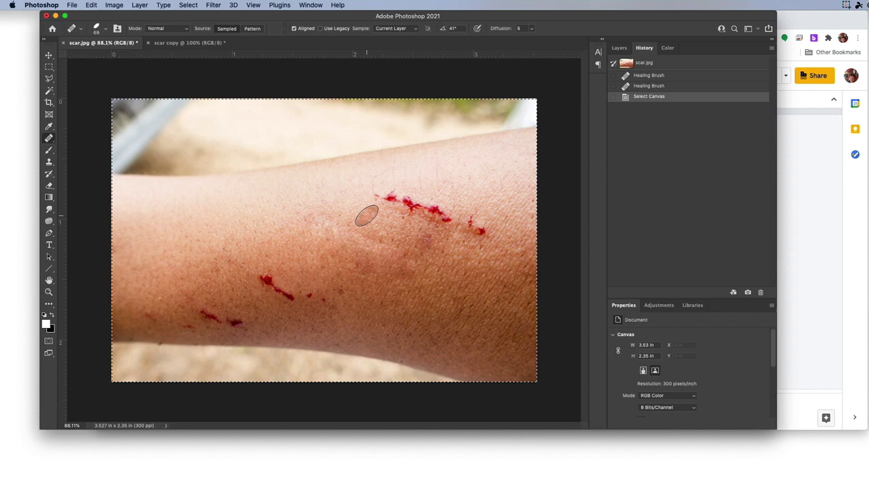
left_click(368, 217, "alt")
mouse_move(376, 194)
left_mouse_down()
mouse_move(456, 219)
mouse_move(487, 234)
mouse_move(483, 244)
left_mouse_up()
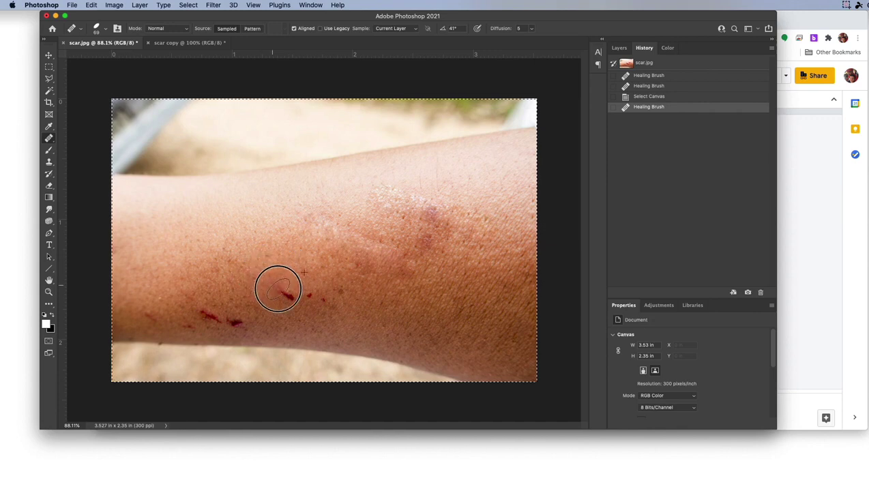
Heal the remaining small cuts and red marks along the lower part of the arm with the Healing Brush
left_click_drag(329, 311, 333, 313)
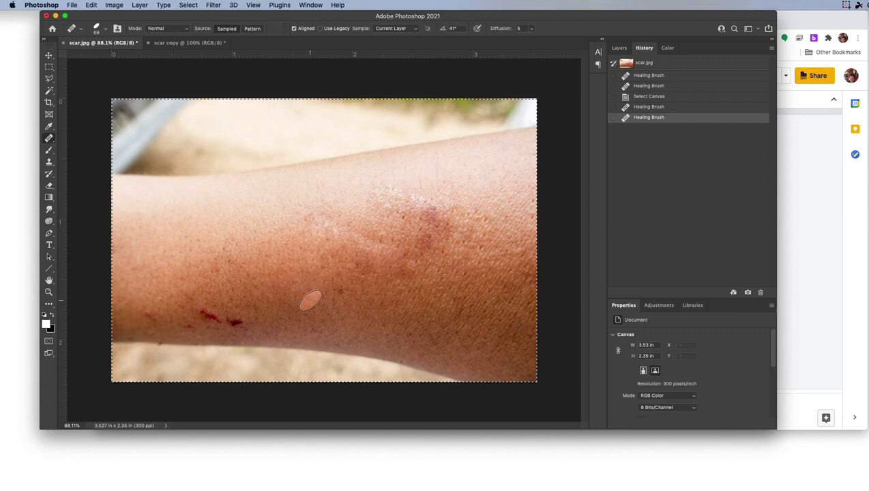
left_click(322, 314)
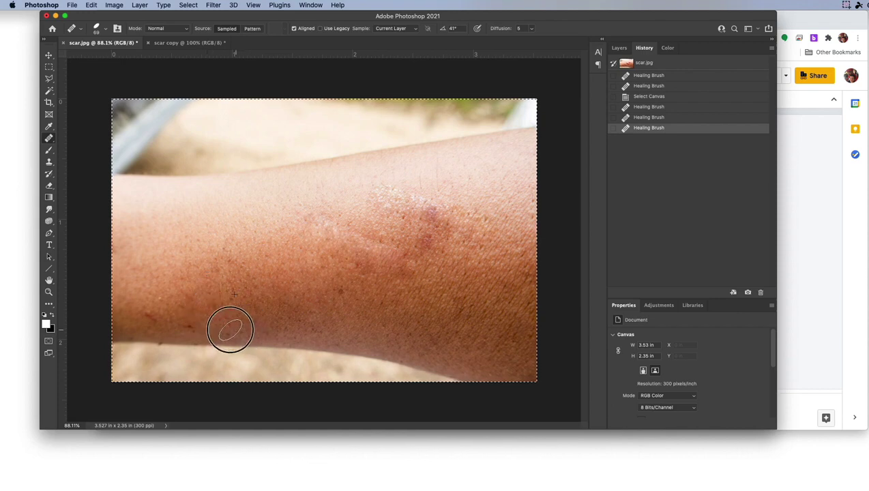
left_click(147, 314)
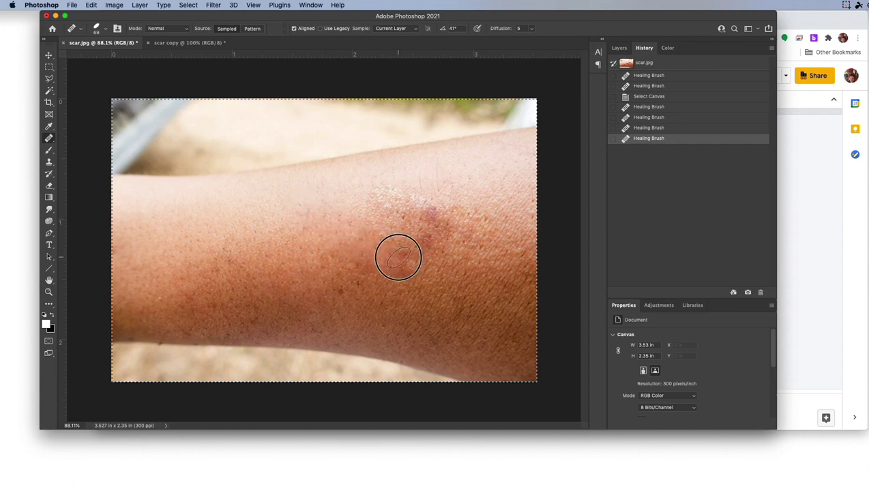
Even out the leftover discoloured patches around the healed central and upper cuts, and compare the result with scar copy
left_click(399, 257)
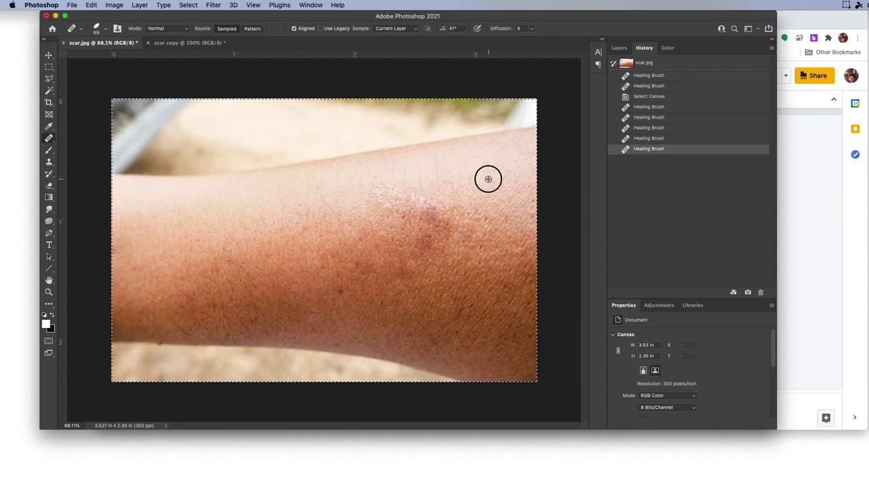
left_click(468, 231)
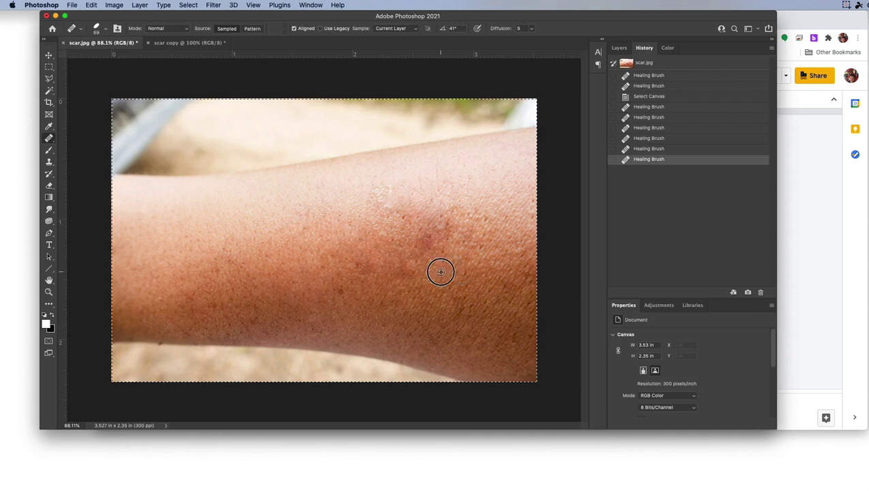
left_click(419, 244)
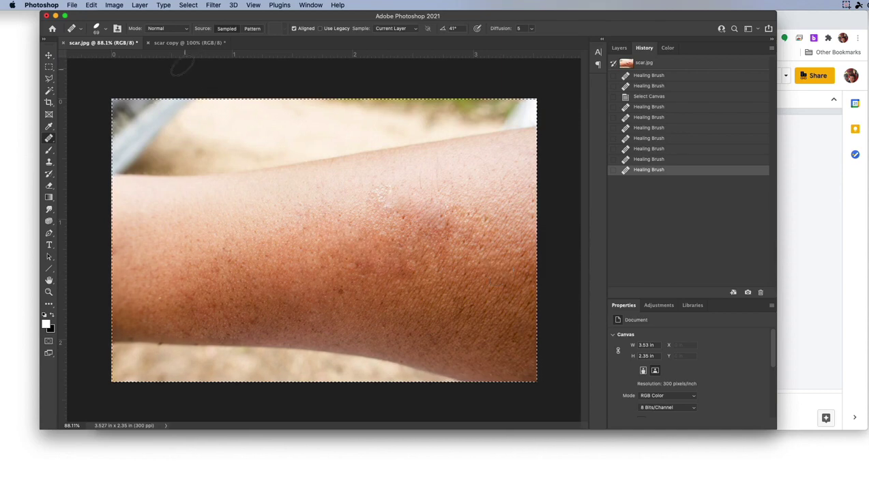
left_click(176, 43)
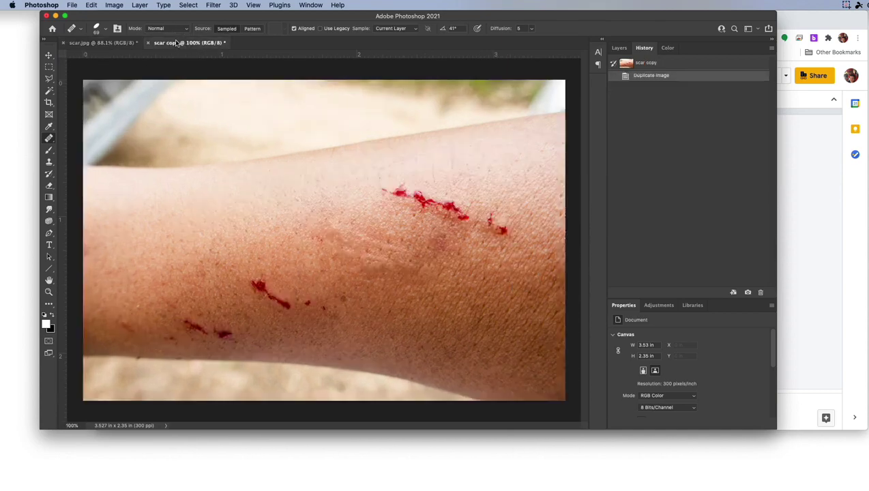
left_click(117, 43)
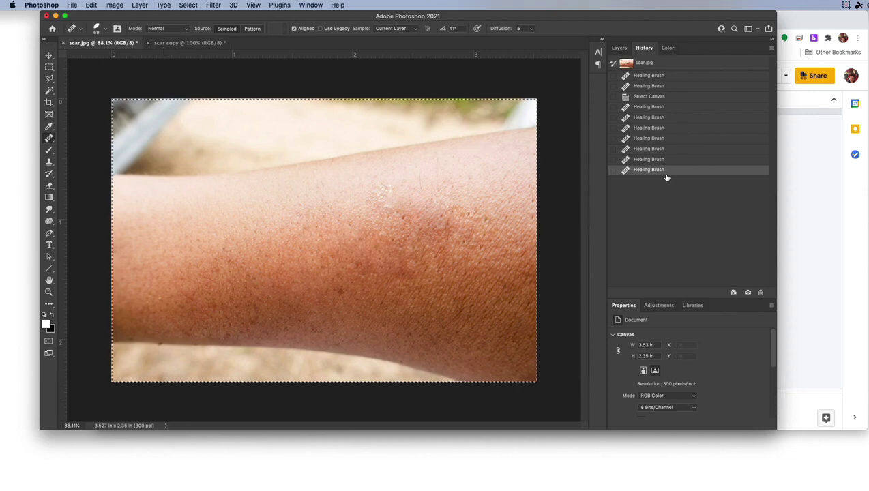
Paste the healed arm image onto the Healing Brush Tool slide in Chrome, scaled and positioned to fit the After column
left_click(798, 197)
key("super+v")
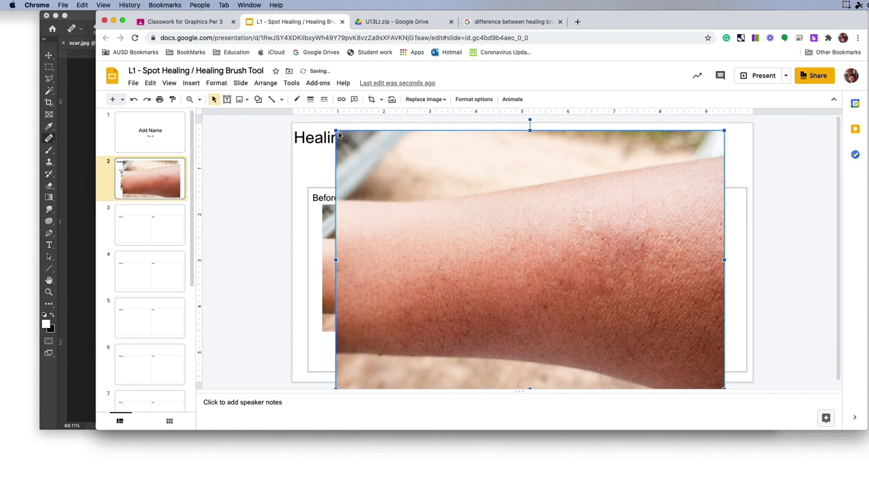
left_click_drag(339, 133, 407, 164)
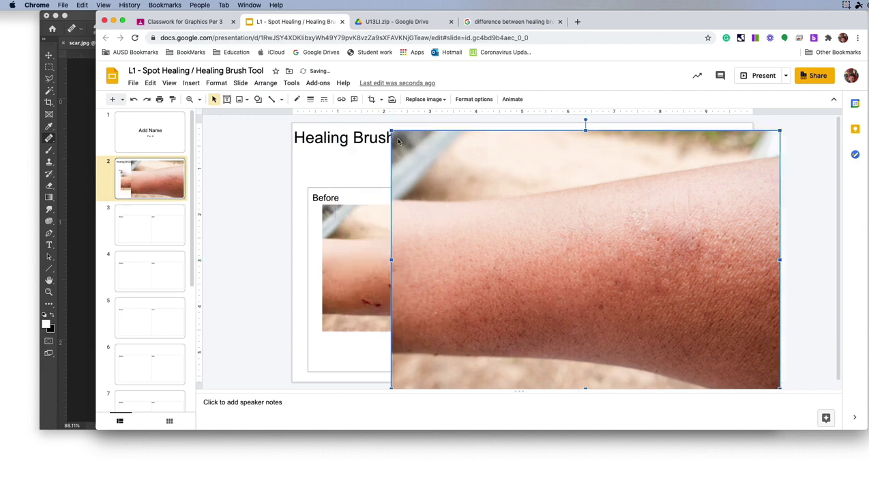
left_click_drag(392, 131, 552, 238)
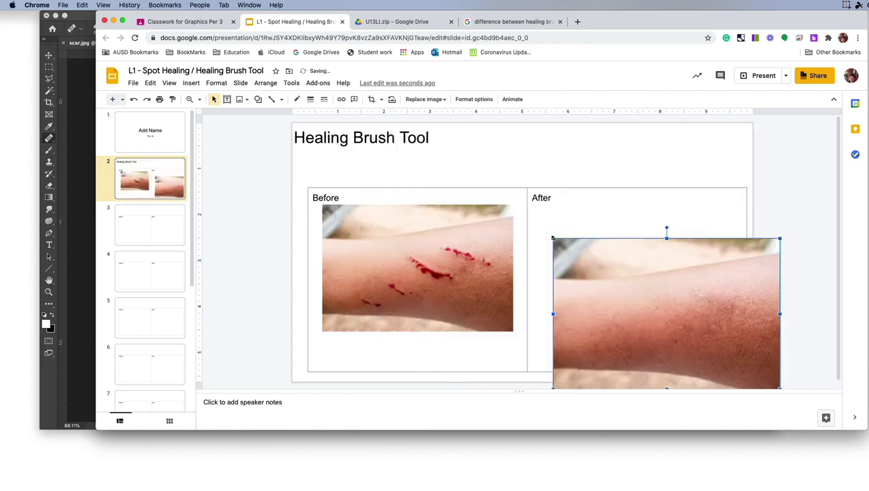
left_click_drag(596, 264, 580, 244)
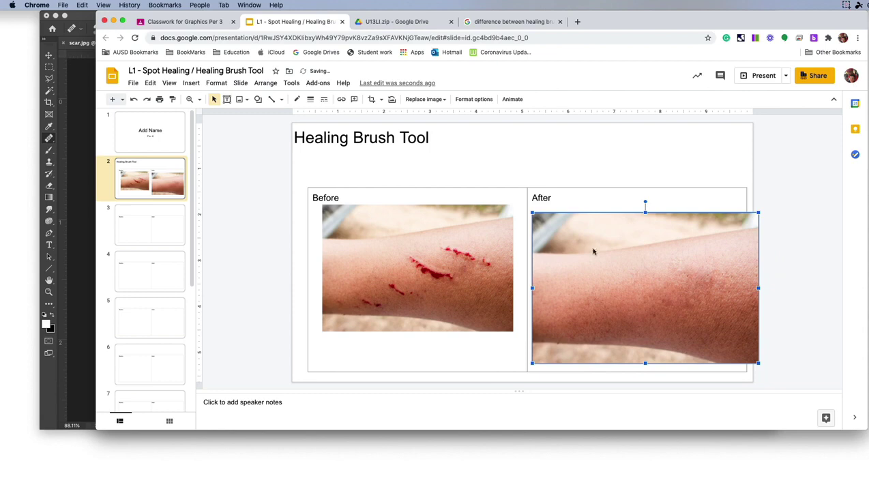
left_click_drag(758, 365, 734, 355)
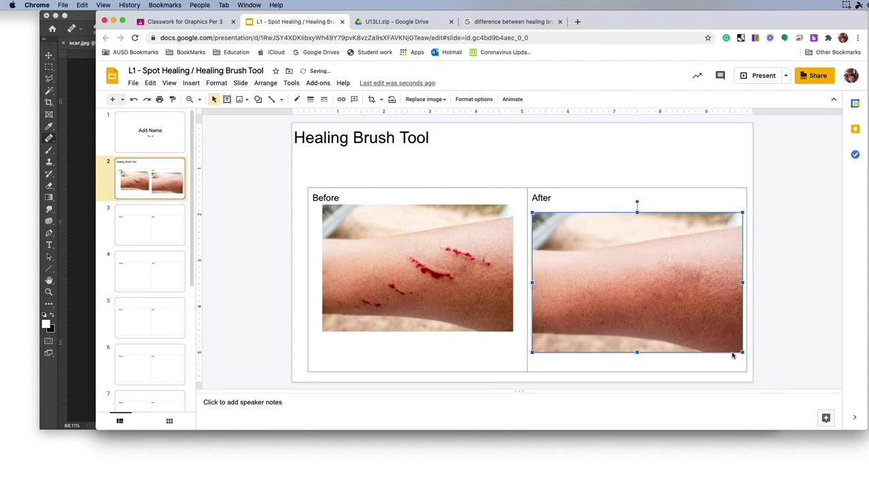
Return to Photoshop and close scar.jpg and scar copy without saving either document
key("super+Tab")
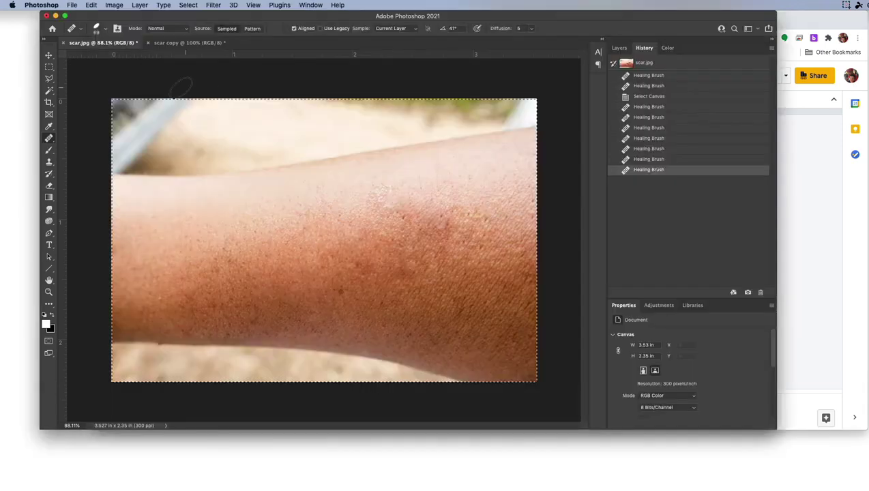
left_click(63, 42)
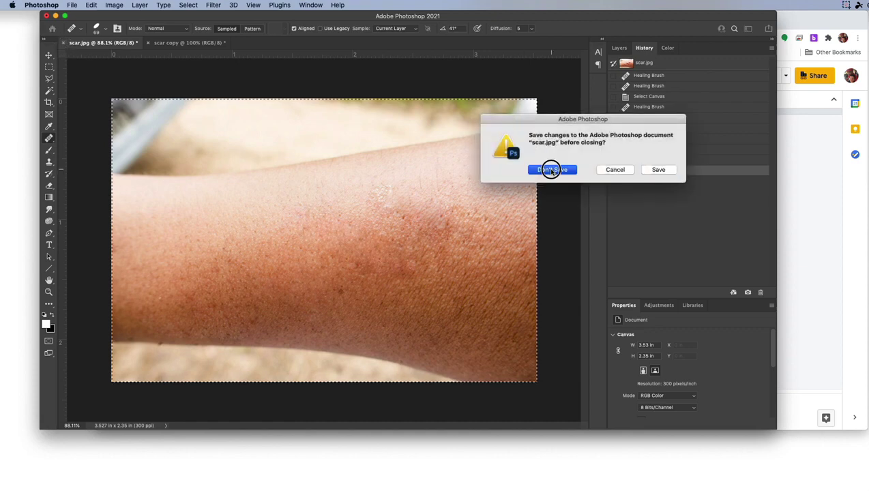
left_click(552, 170)
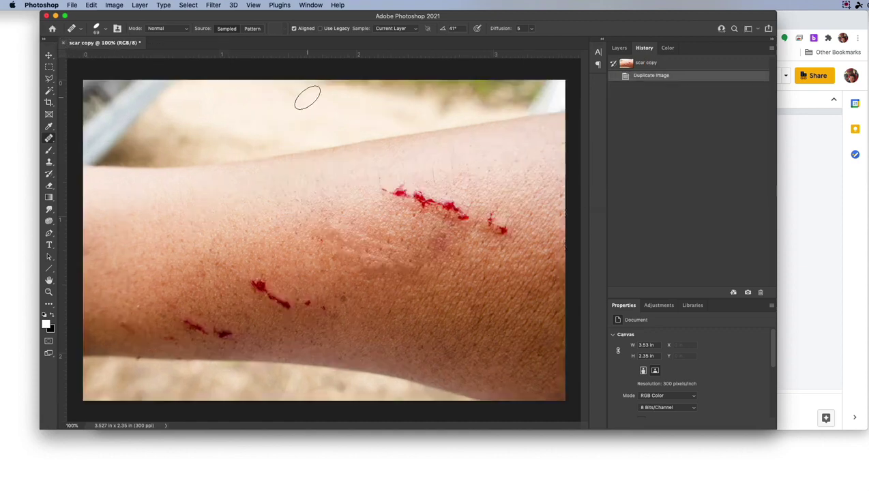
left_click(64, 43)
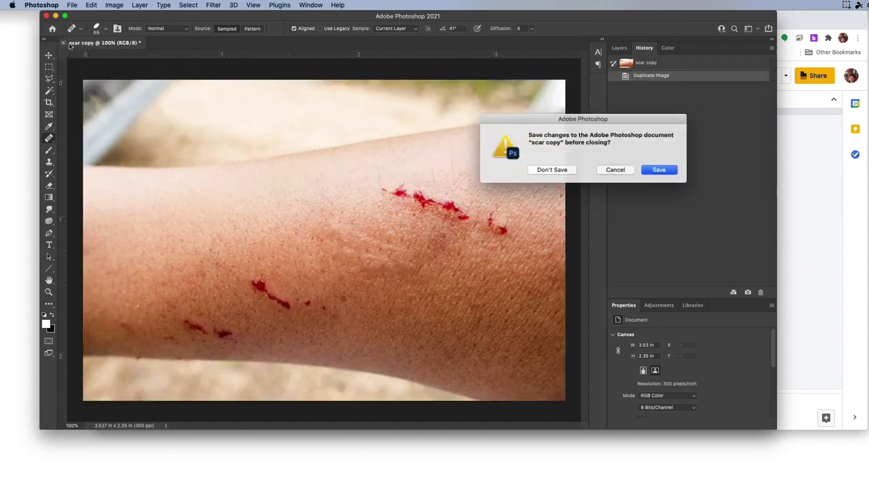
left_click(558, 168)
Open BabyFace.jpg from the face folder in Finder with Adobe Photoshop 2021
key("super+Tab")
key("super+Tab")
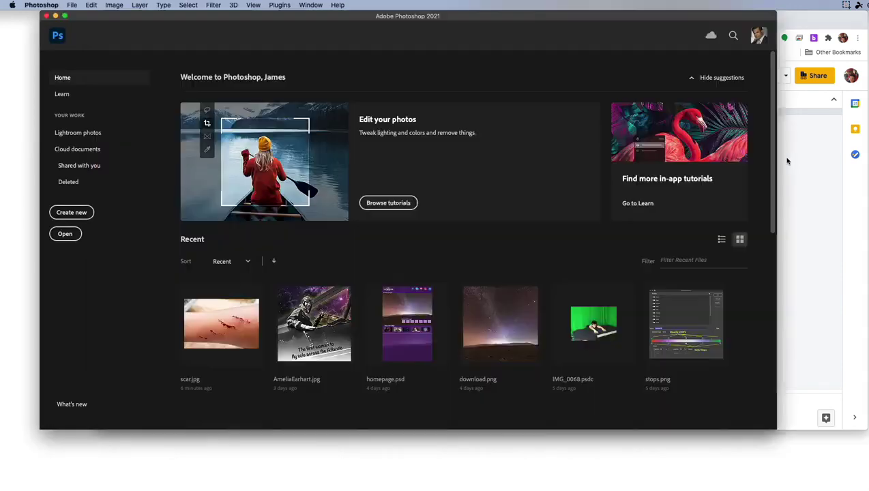
key("super+Tab")
key("super+Tab")
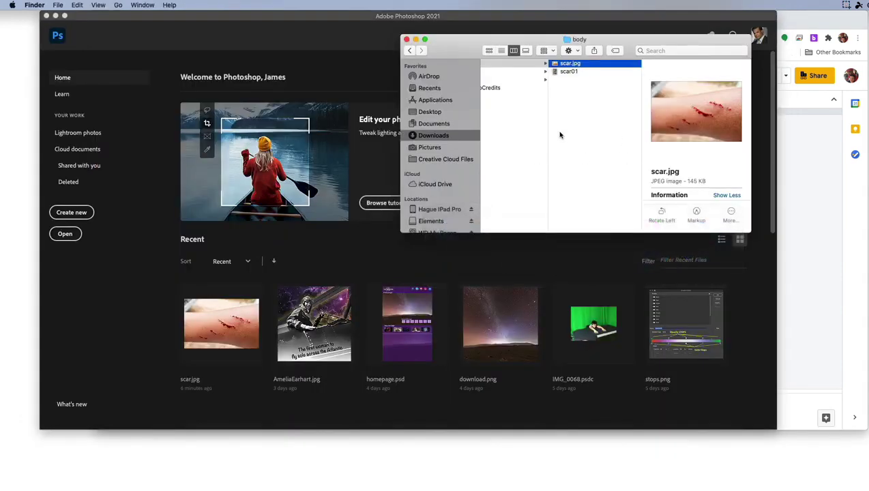
scroll(568, 119, "left", 3)
left_click(551, 73)
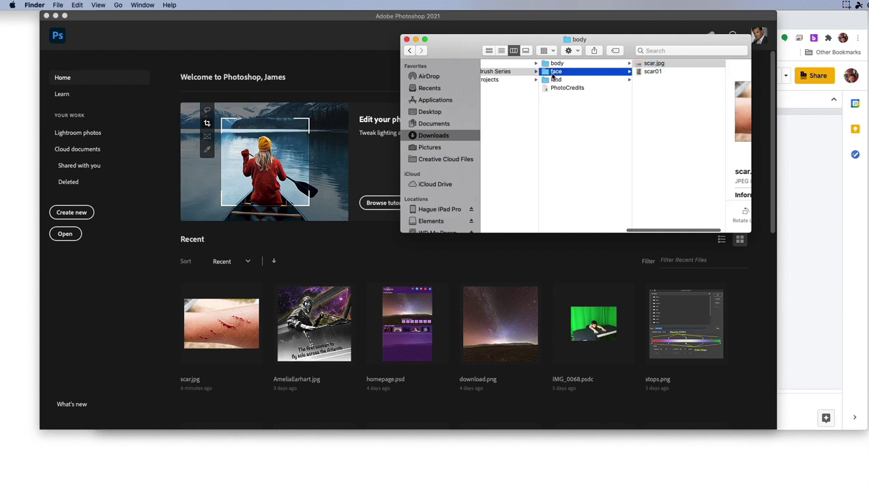
left_click(662, 63)
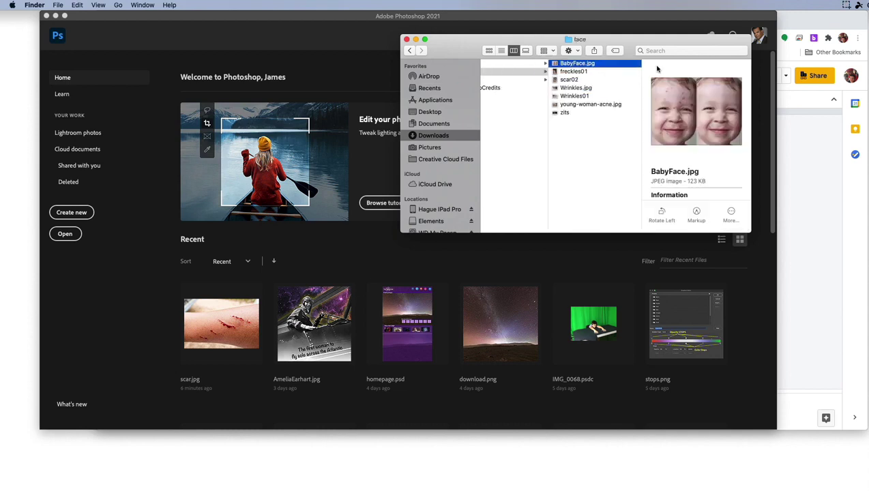
right_click(577, 63)
mouse_move(605, 74)
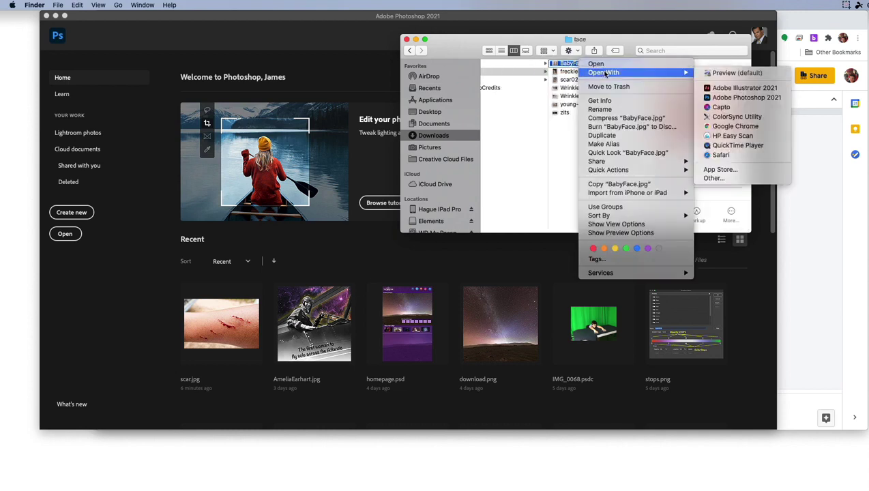
left_click(756, 102)
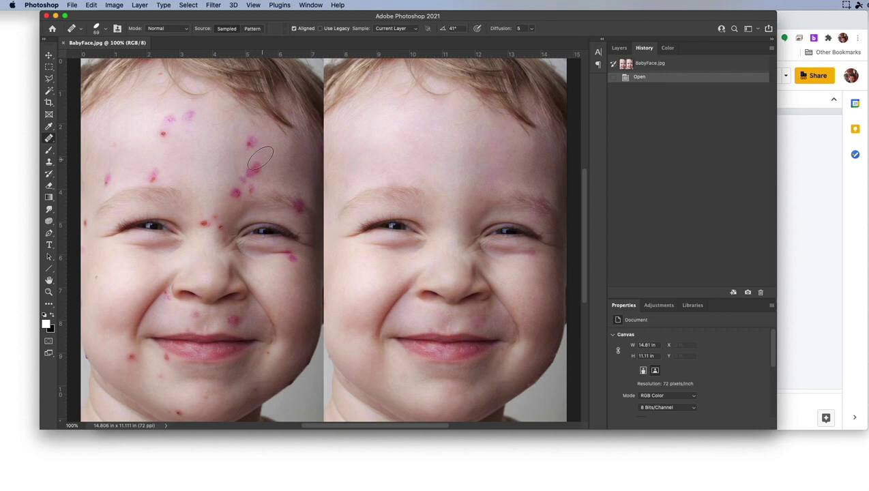
Remove several red spots from the forehead of the blemished left face with the content-aware Spot Healing Brush
left_click(48, 140)
left_click(80, 137)
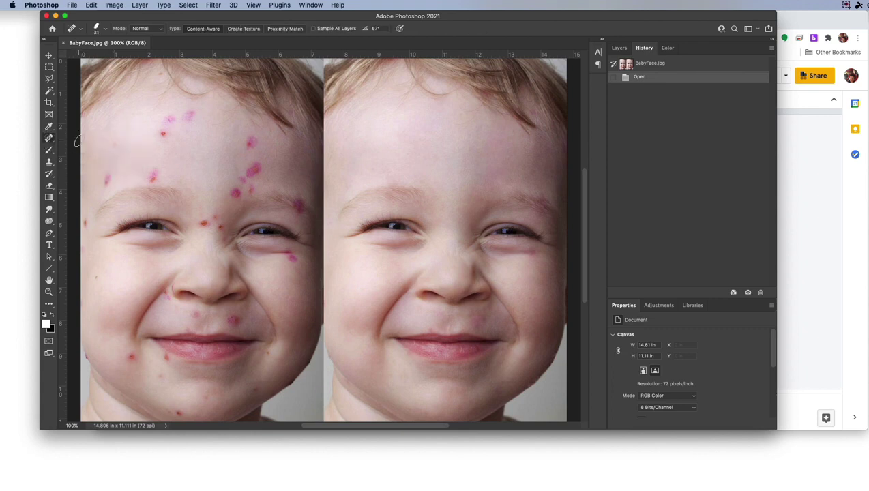
left_click(163, 135)
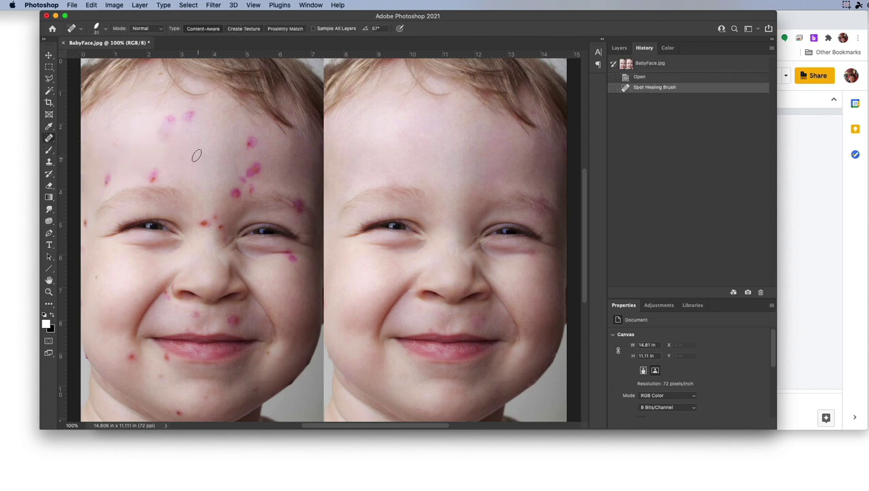
left_click_drag(168, 117, 171, 121)
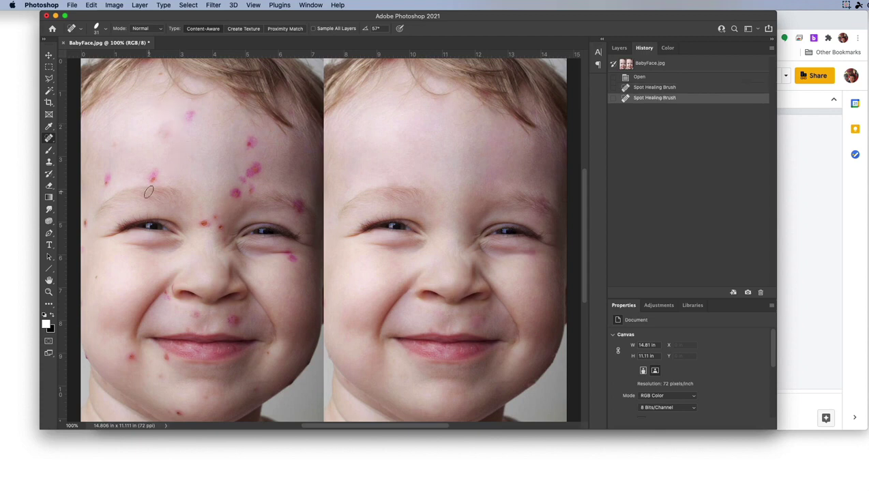
left_click_drag(152, 171, 156, 178)
left_click_drag(227, 185, 241, 197)
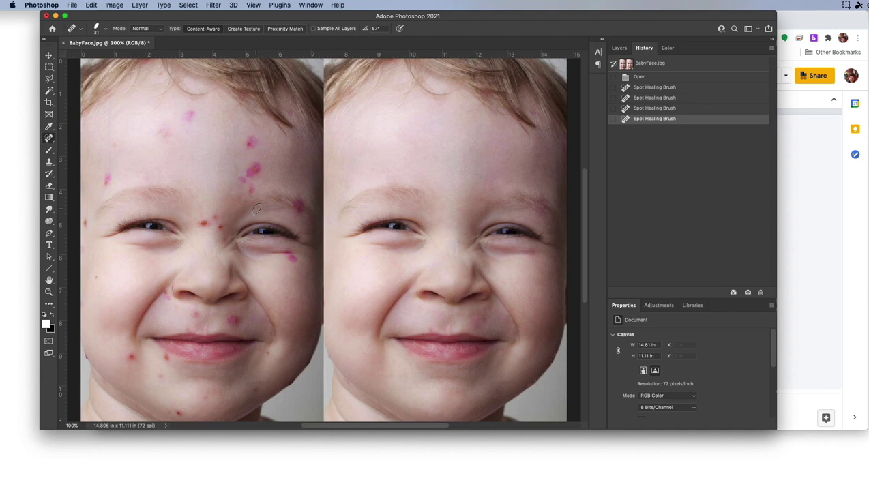
Clear the remaining forehead spots with the Healing Brush, first using clean forehead skin from the right face as the source
right_click(49, 138)
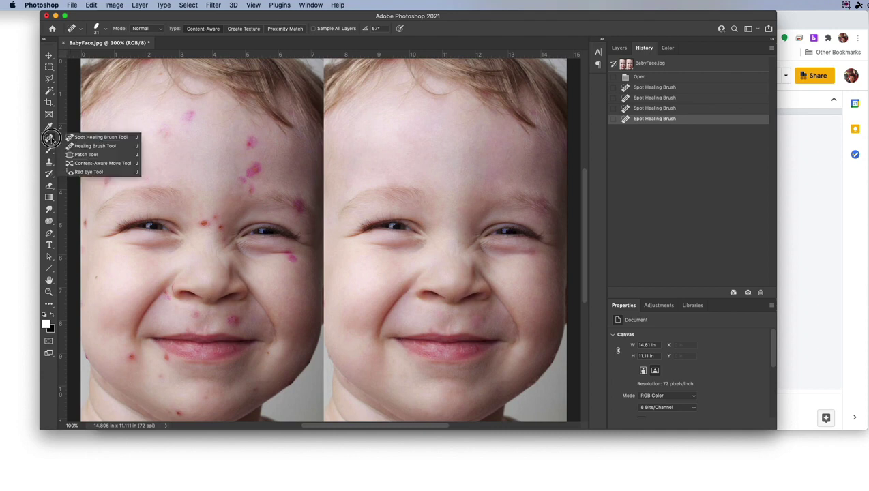
left_click(89, 145)
left_click(424, 159, "alt")
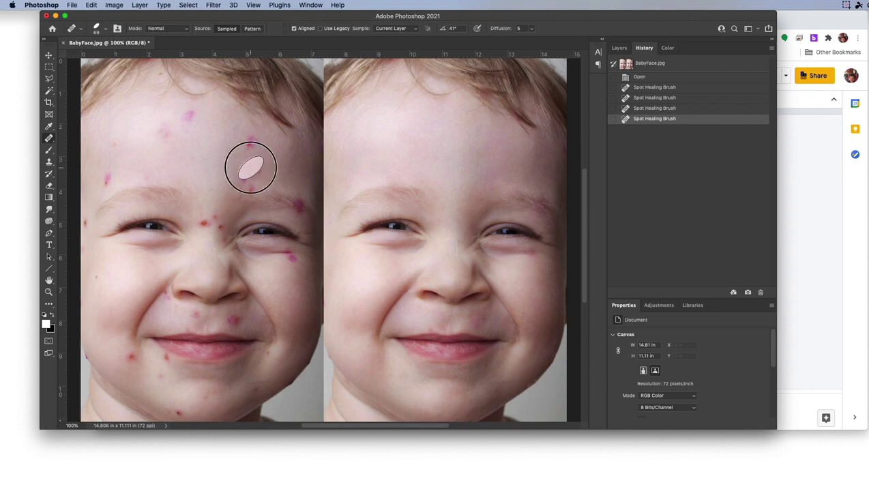
mouse_move(254, 178)
left_mouse_down()
mouse_move(263, 159)
mouse_move(251, 141)
left_mouse_up()
mouse_move(171, 146)
left_mouse_down()
mouse_move(165, 136)
mouse_move(170, 143)
mouse_move(185, 120)
left_mouse_up()
left_click(190, 138, "alt")
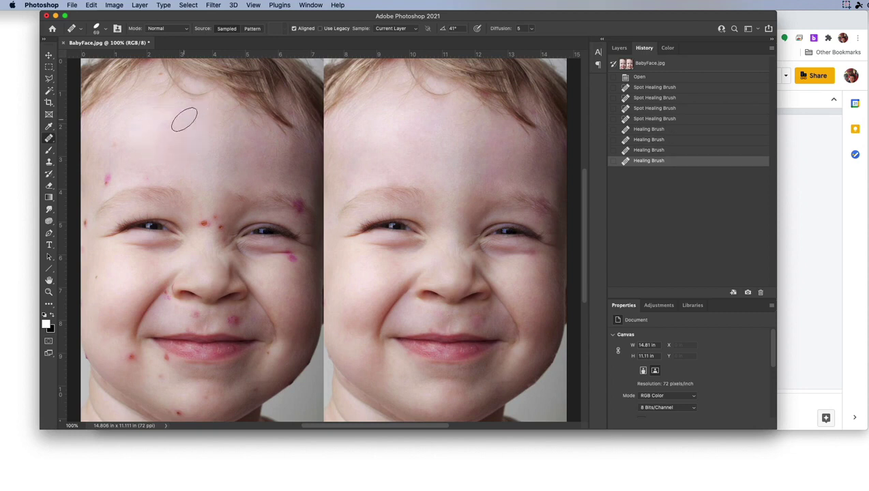
Heal the spots on the left face's temple, cheek and mouth corner with the Healing Brush, sampling clean skin near the forehead and jaw spots
left_click(124, 157, "alt")
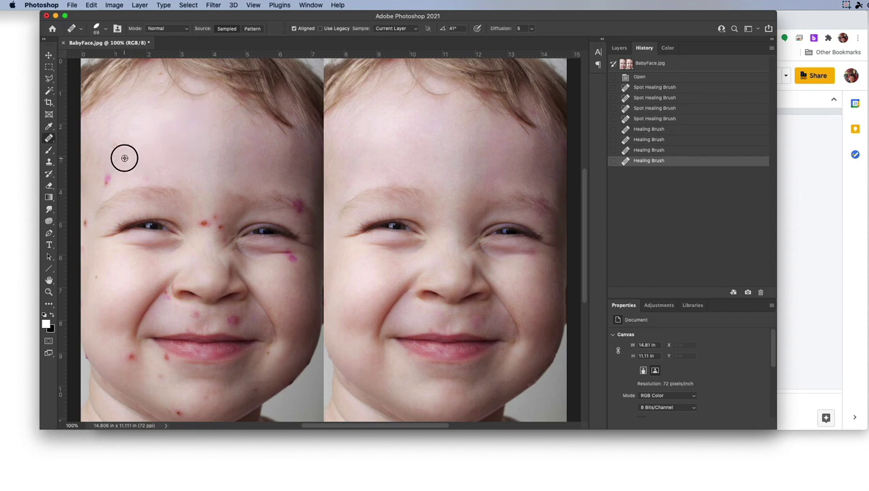
left_click(107, 179)
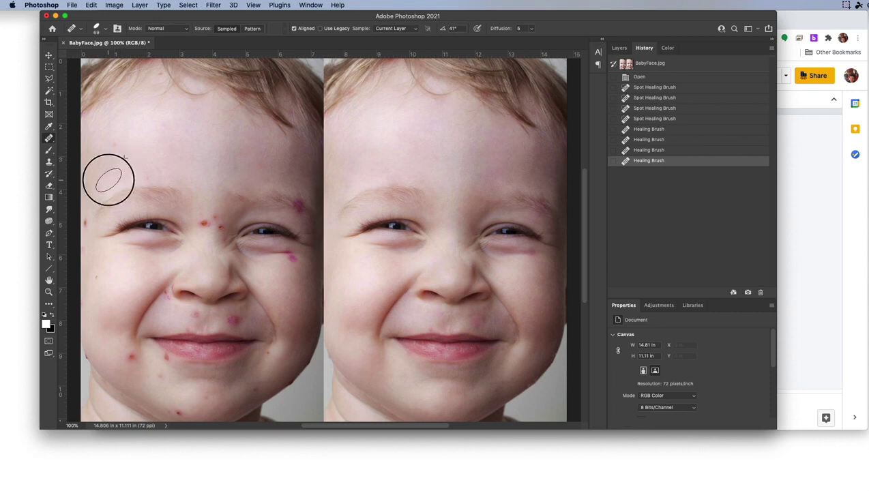
left_click(88, 225)
left_click(141, 378, "alt")
left_click(136, 357)
left_click(129, 357)
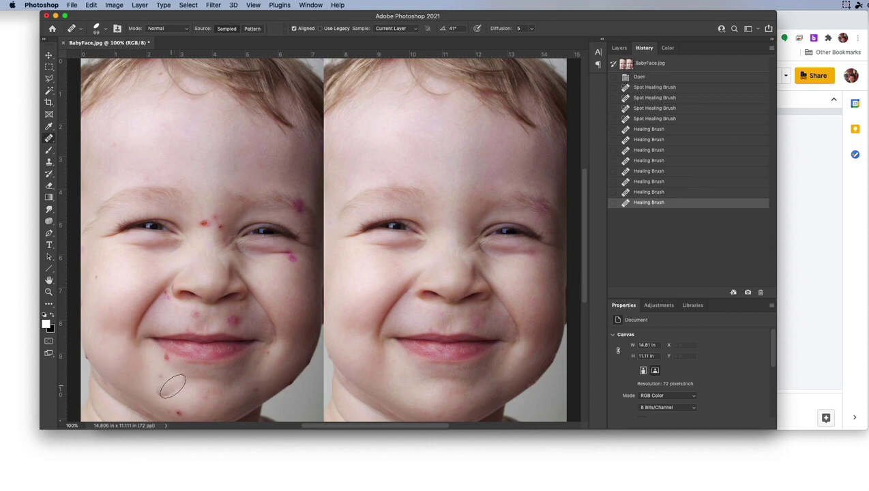
left_click_drag(165, 377, 155, 361)
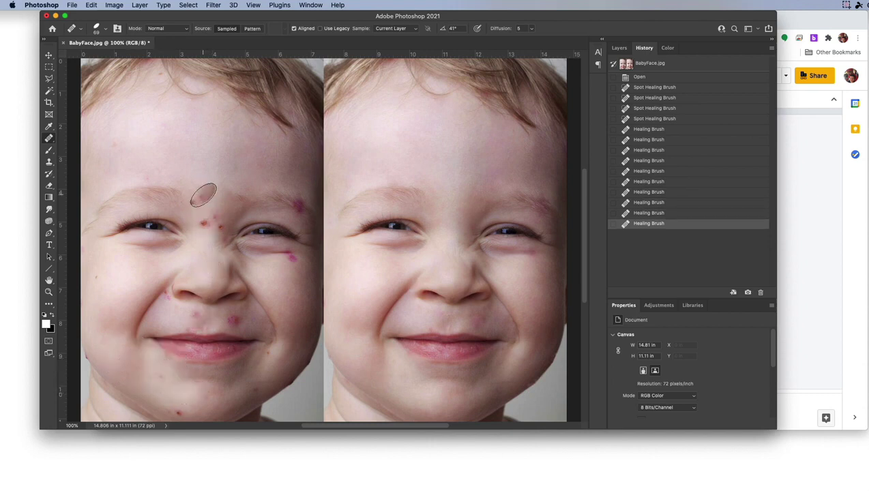
Heal the cluster of red spots between the eyebrows with the Healing Brush
left_click(210, 219)
left_click(214, 227)
left_click(199, 225)
left_click(219, 237)
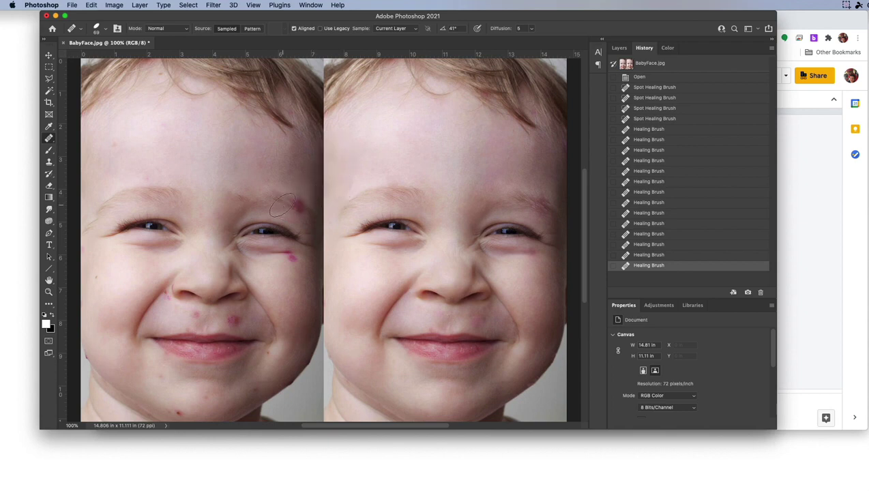
Undo the Healing Brush attempt on the purple outer-eyebrow mark and reduce it with the Spot Healing Brush, undoing the extra stroke
left_click_drag(287, 208, 303, 206)
key("super+z")
left_click(50, 143)
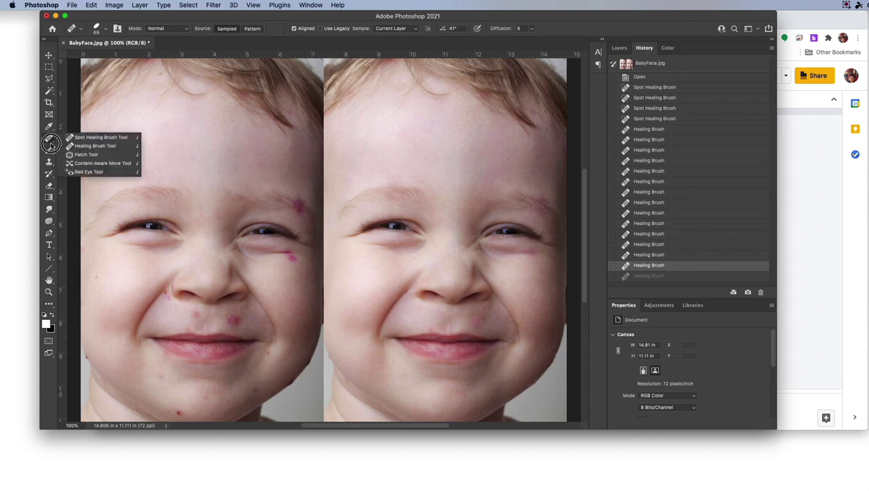
left_click(95, 137)
left_click(300, 206)
left_click_drag(297, 206, 313, 217)
key("super+z")
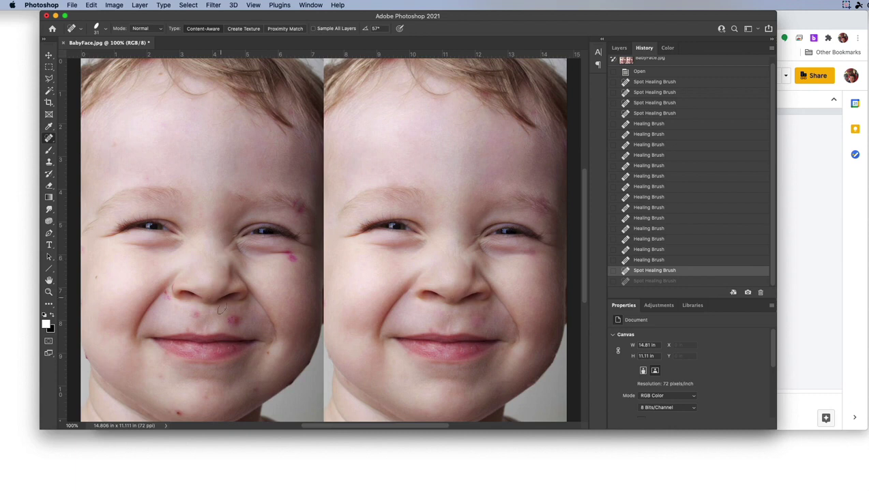
Remove the spots above the upper lip and along the chin and jaw with the Spot Healing Brush
mouse_move(235, 322)
left_mouse_down()
mouse_move(236, 313)
mouse_move(188, 314)
mouse_move(196, 315)
left_mouse_up()
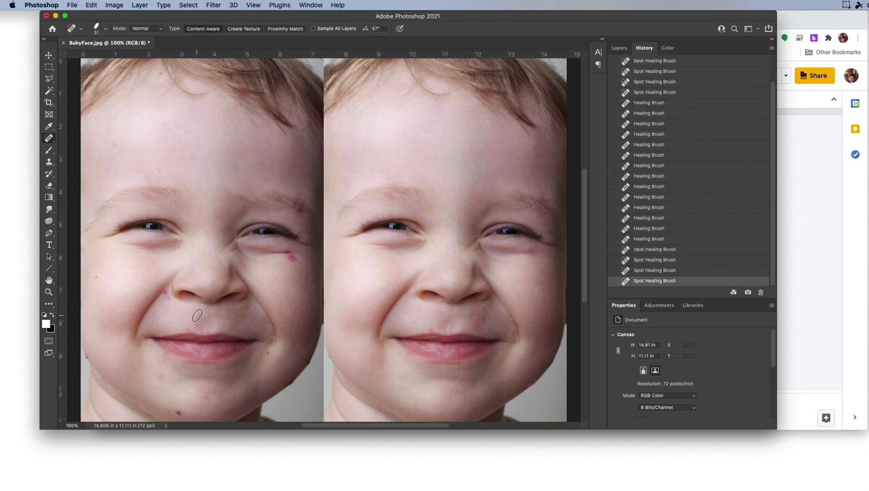
left_click_drag(178, 412, 187, 413)
left_click(207, 401)
left_click(254, 390)
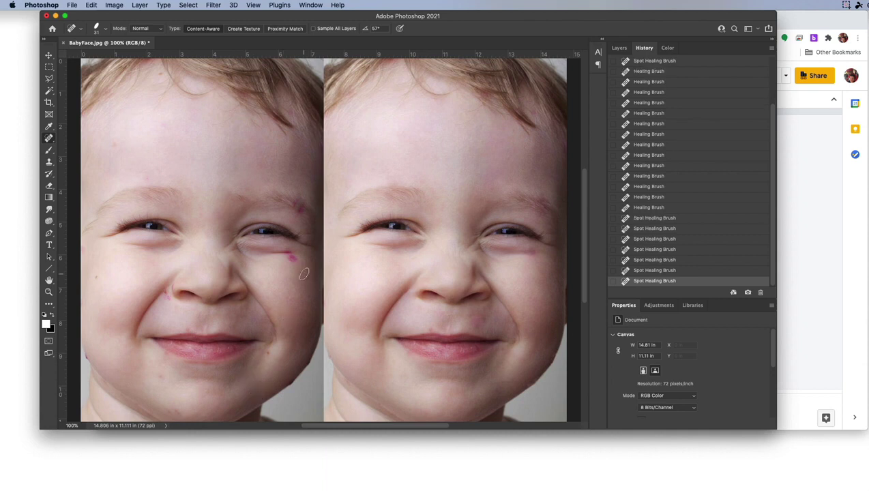
Remove the purple mark below the outer corner of the eye with the Spot Healing Brush
left_click_drag(283, 263, 292, 259)
left_click(276, 260, "alt")
left_click(648, 182)
left_click_drag(270, 259, 296, 255)
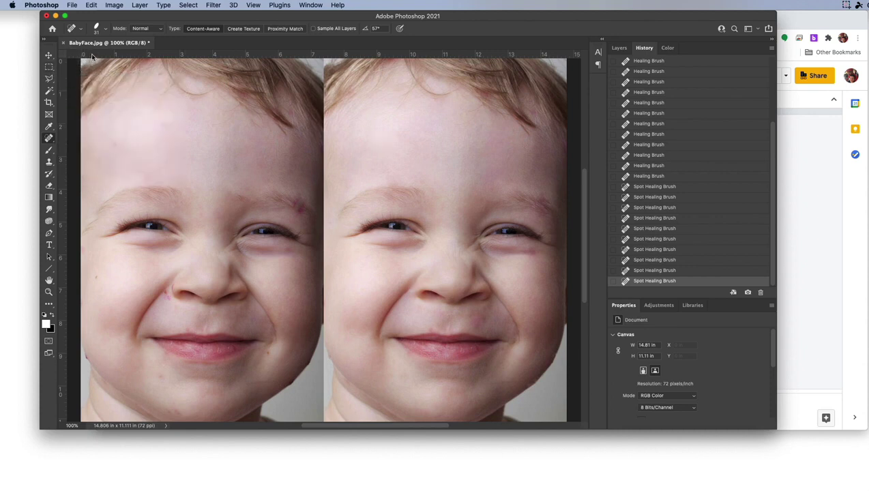
Select the whole retouched left face with a rectangular marquee and switch to Finder
left_click(49, 69)
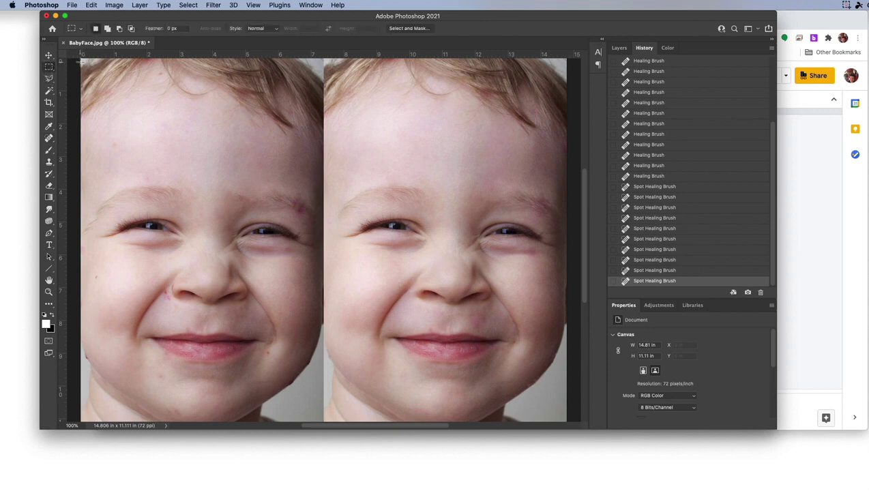
left_click_drag(80, 61, 327, 425)
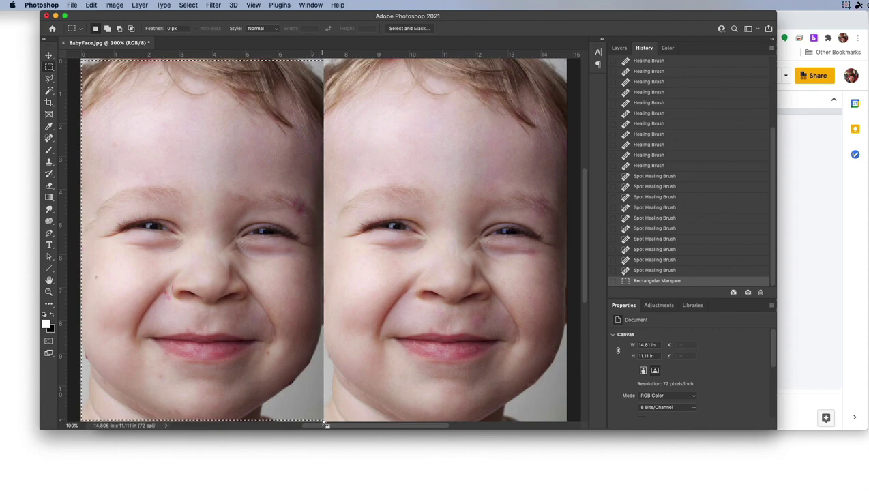
key("super+Tab")
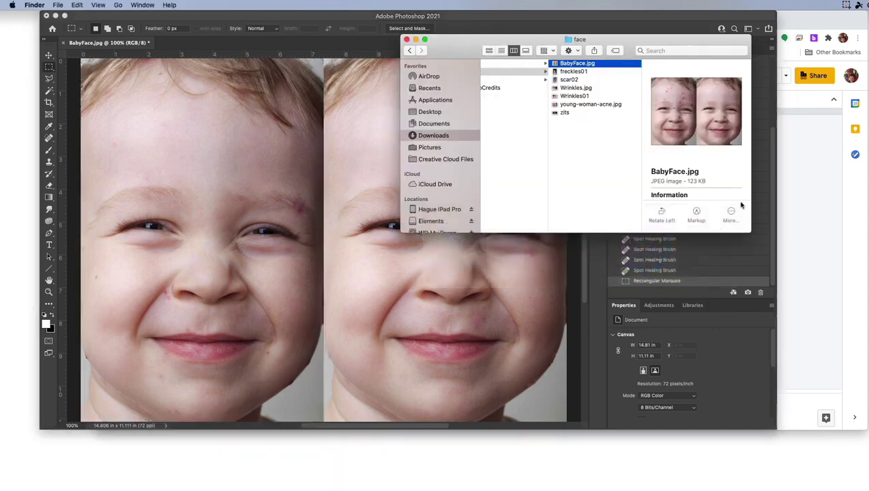
Switch to the assignment slides, paste the retouched face onto slide 3, shrink it and place it in the After column
left_click(796, 229)
left_click(183, 238)
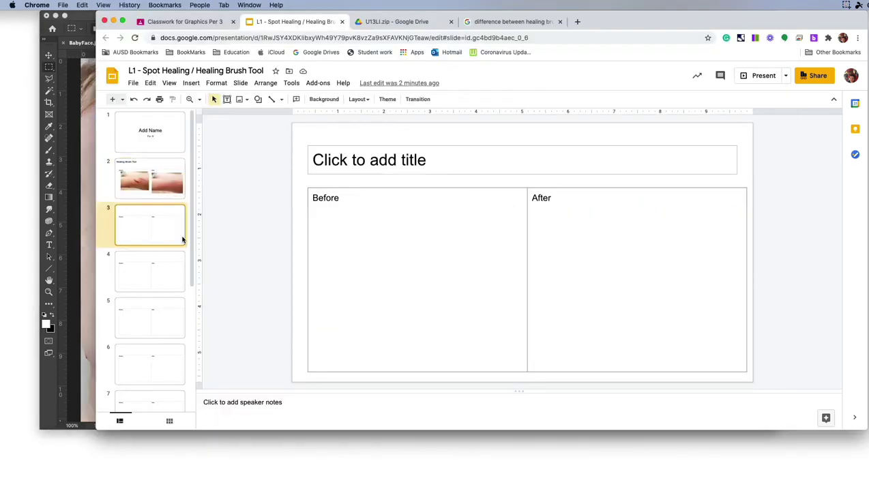
left_click(565, 231)
key("super+v")
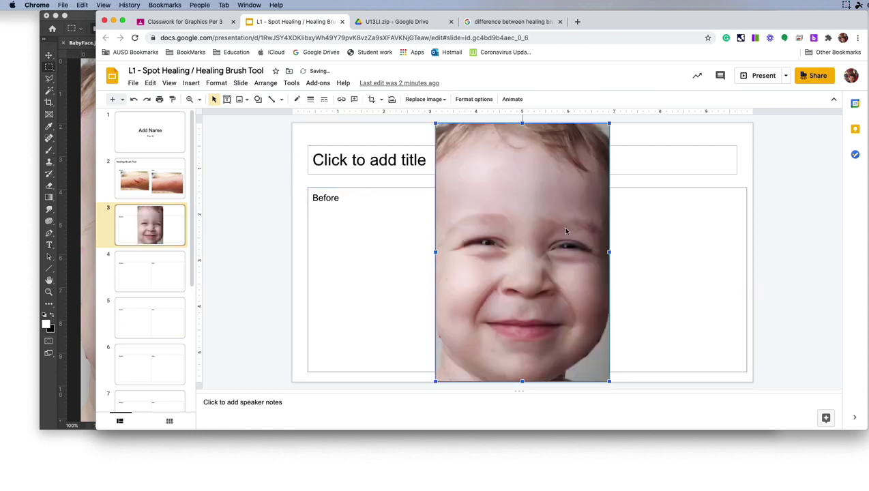
left_click_drag(435, 124, 490, 204)
left_click_drag(568, 266, 630, 251)
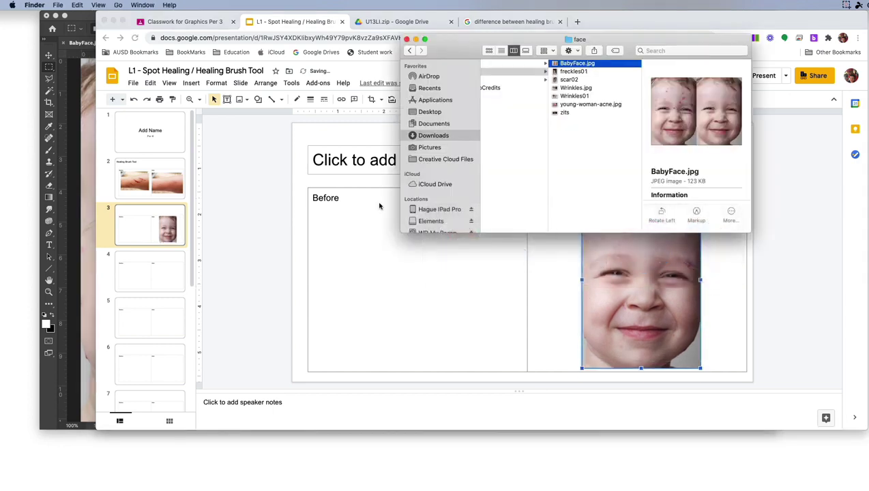
left_click(198, 22)
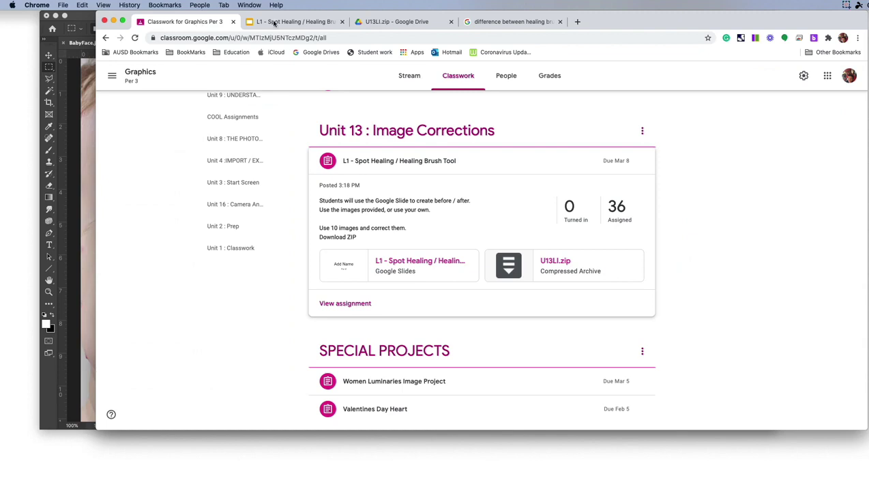
left_click(382, 22)
left_click(503, 22)
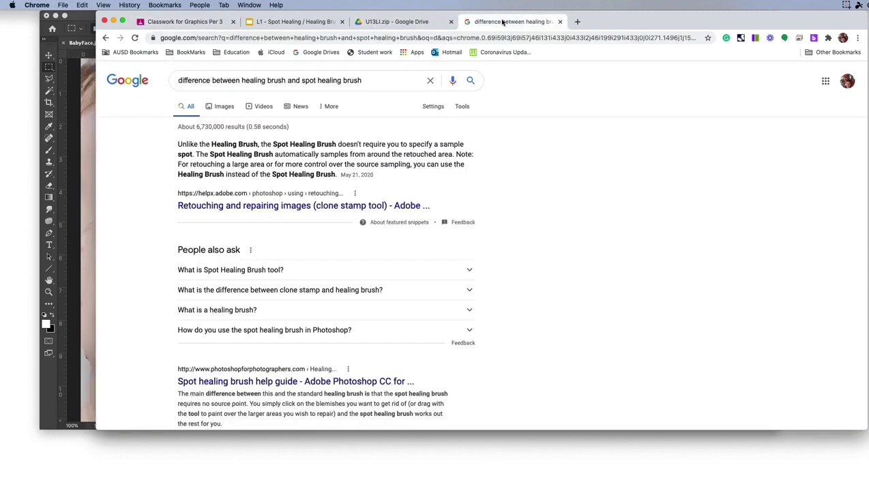
Return to Photoshop, revert BabyFace.jpg to its original snapshot, and copy the whole left face with a rectangular marquee
key("super+Tab")
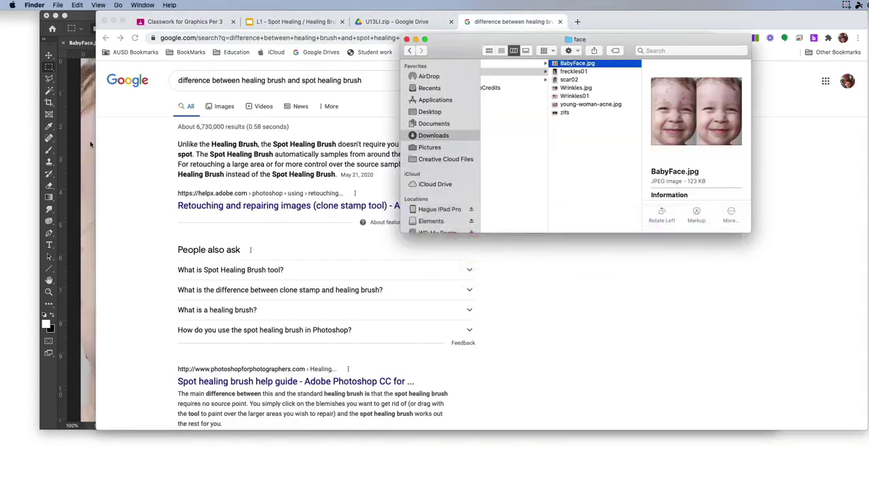
left_click(90, 141)
scroll(625, 62, "up", 5)
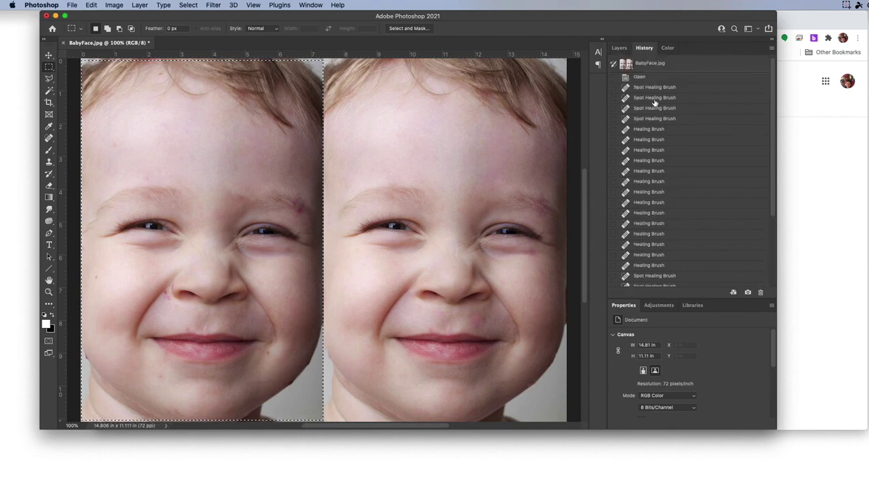
left_click(654, 64)
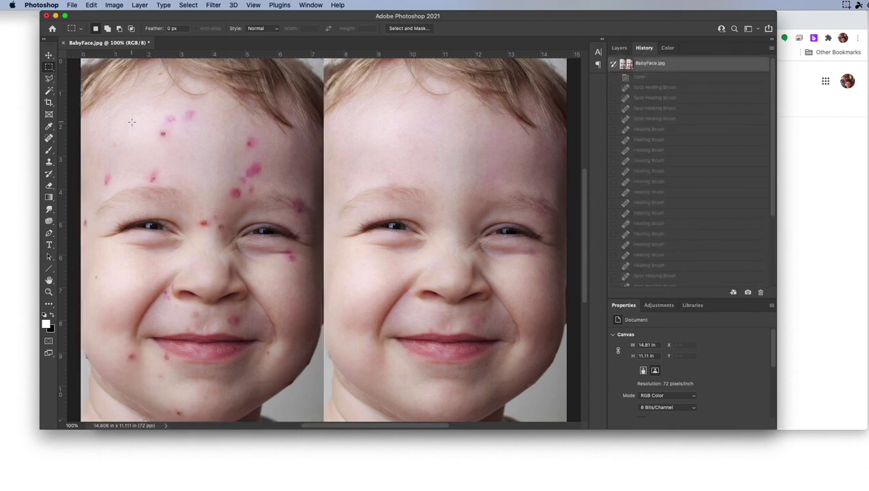
left_click_drag(82, 60, 321, 421)
key("super+c")
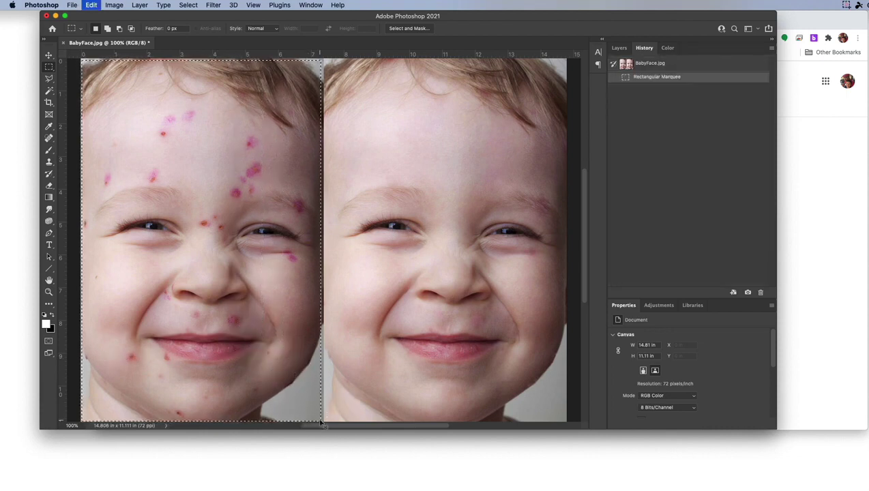
Switch to the assignment slides, paste the blemished face onto slide 3, shrink it and place it in the Before column
key("super+Tab")
key("super+Tab")
key("super+Tab")
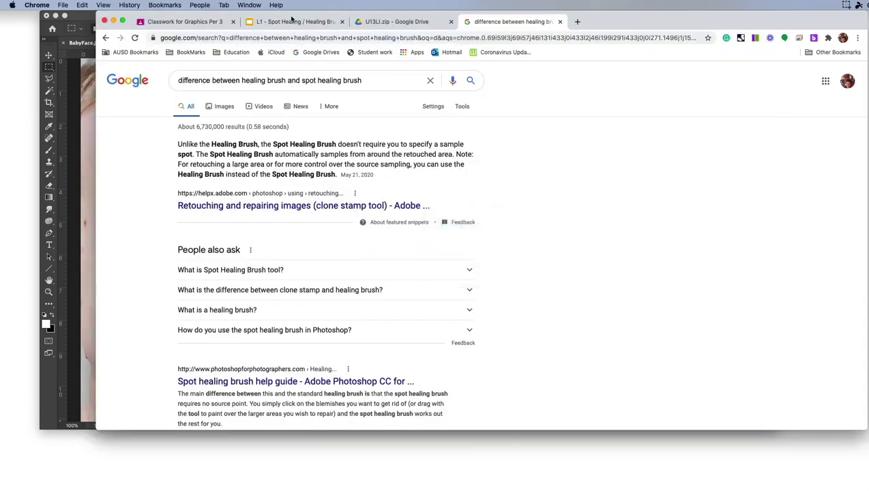
left_click(289, 22)
left_click(360, 161)
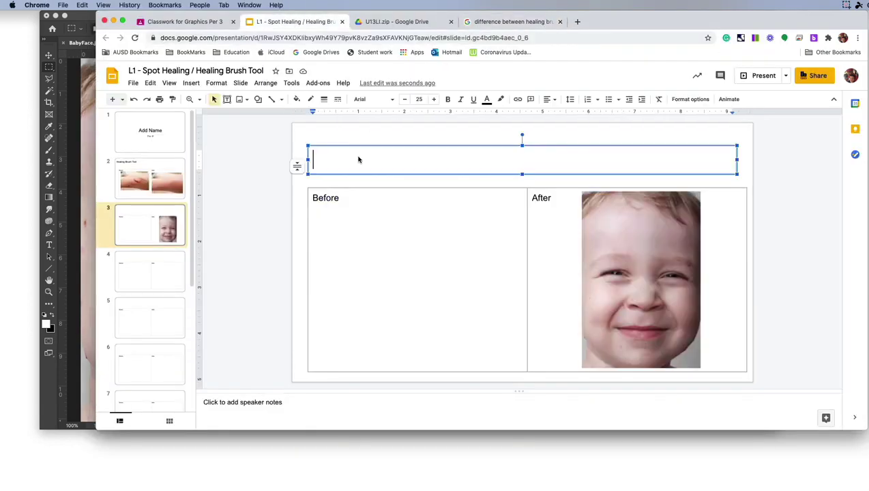
left_click(296, 164)
left_click(258, 160)
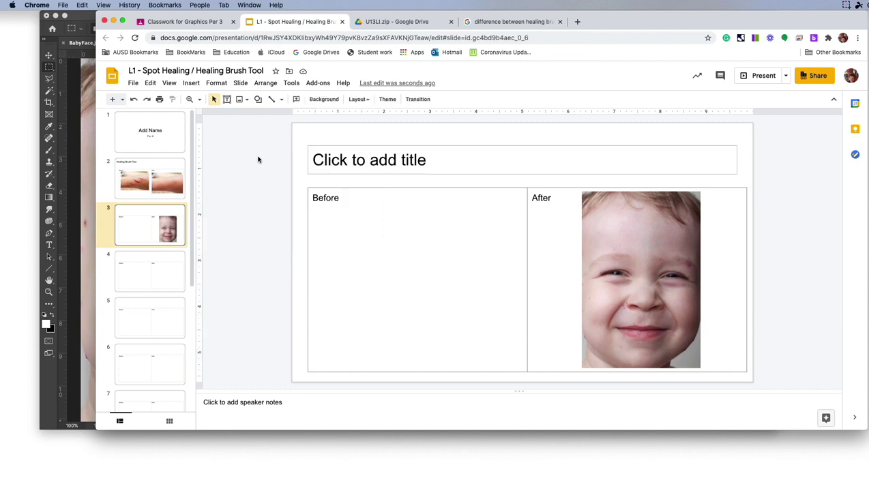
key("super+v")
left_click_drag(444, 133, 499, 212)
left_click_drag(559, 269, 438, 254)
left_click_drag(476, 297, 470, 290)
Check slide 2 for comparison and delete the empty title placeholder from slide 3
left_click(421, 147)
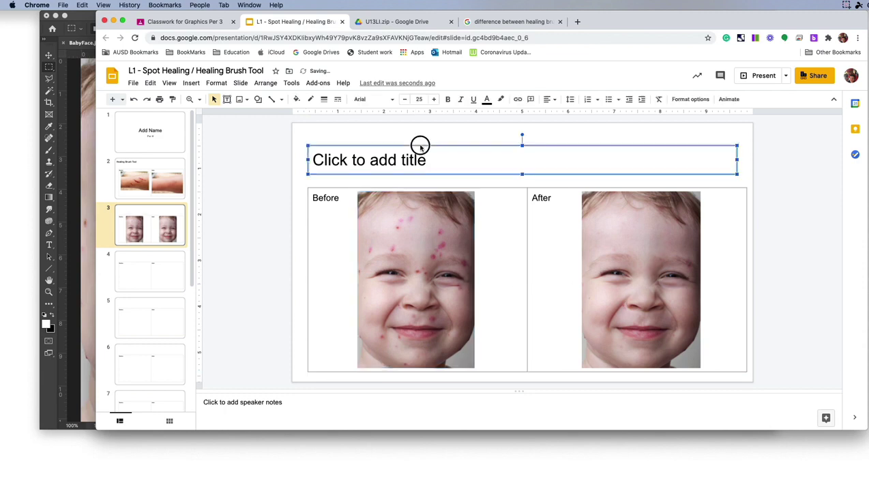
left_click(161, 180)
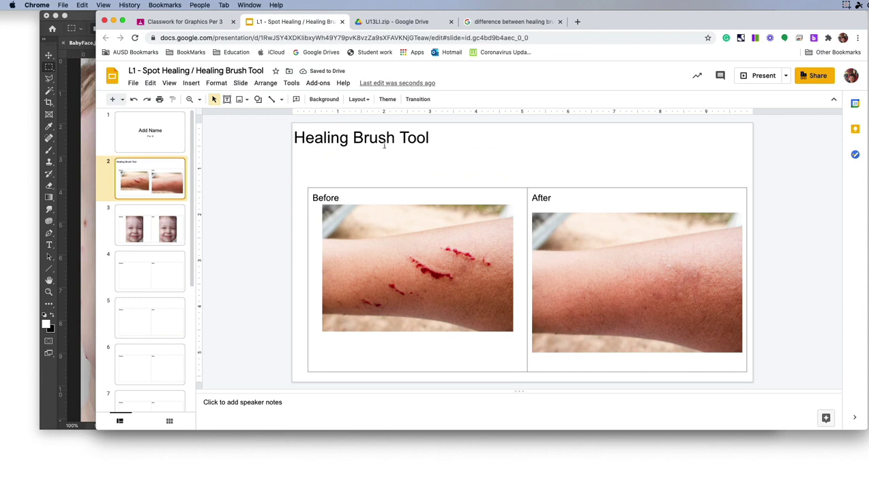
left_click(140, 235)
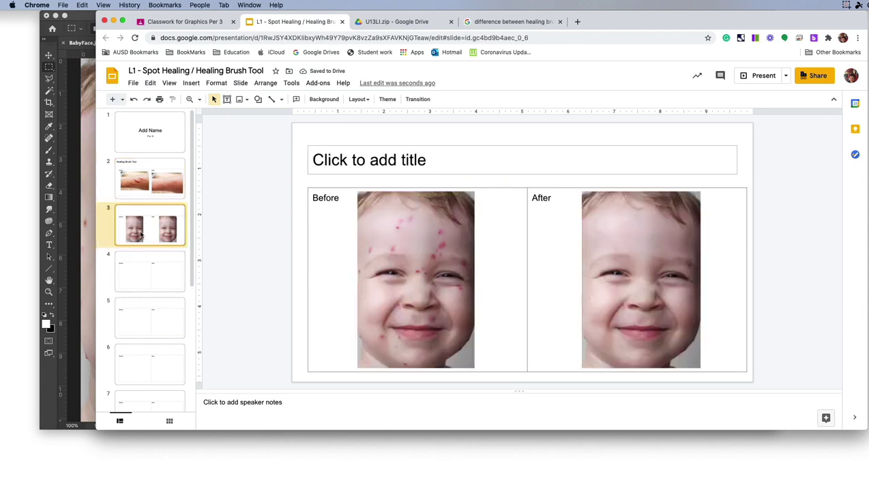
left_click(329, 145)
left_click_drag(341, 143, 324, 117)
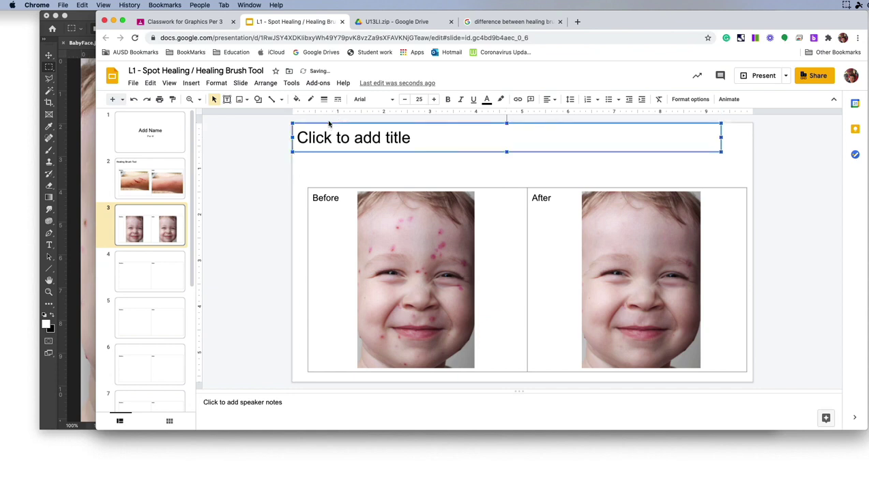
key("BackSpace")
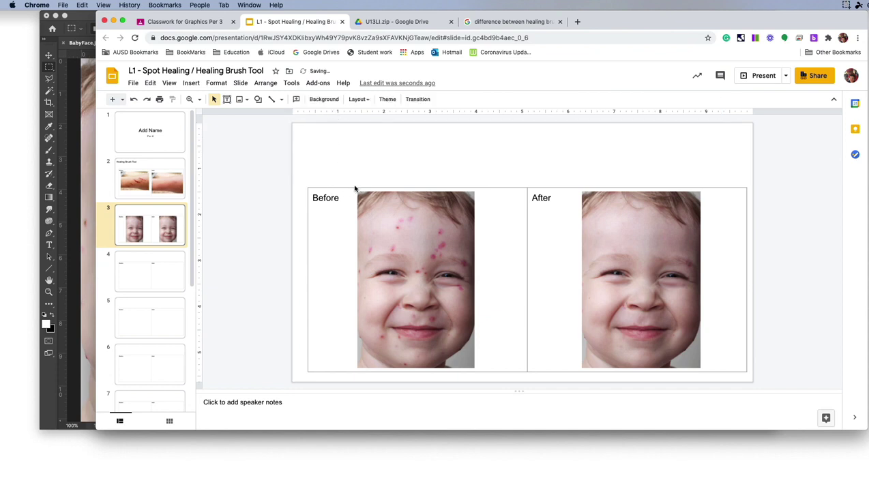
left_click_drag(354, 188, 343, 150)
Delete the "Healing Brush Tool" title from slide 2
left_click(153, 223)
left_click(155, 181)
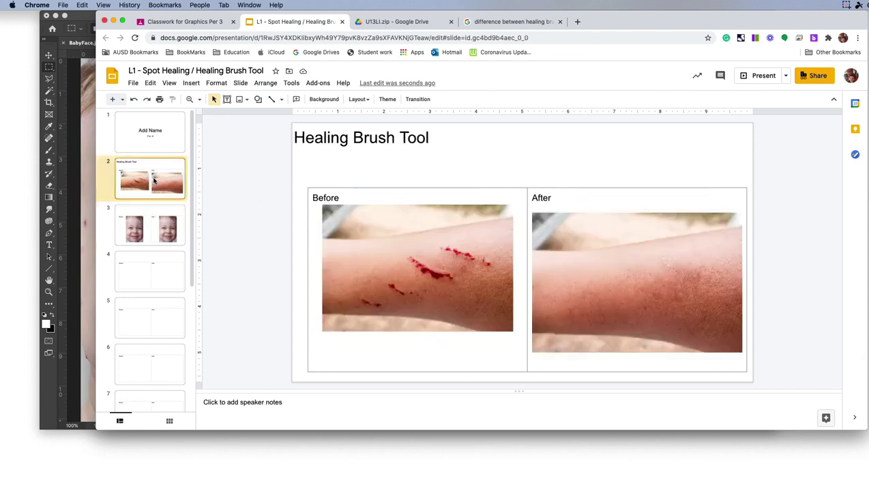
left_click(353, 138)
key("Escape")
key("Delete")
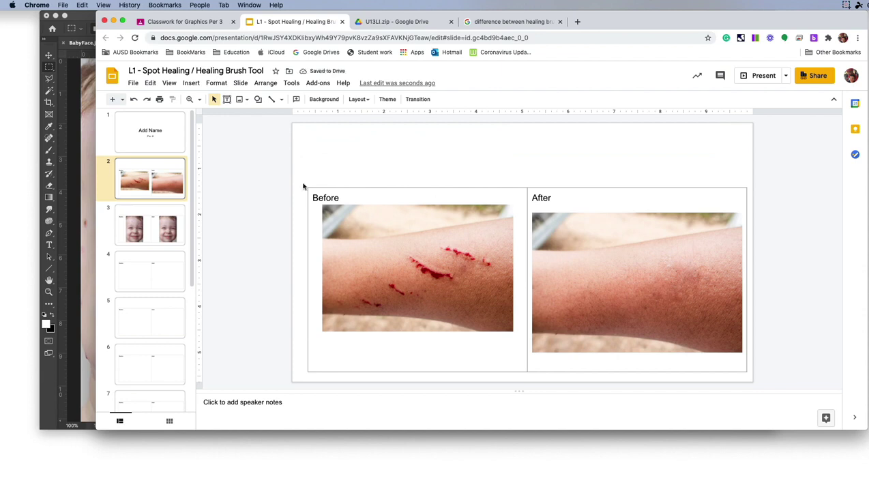
Switch to Photoshop and close BabyFace.jpg without saving the changes
left_click(80, 171)
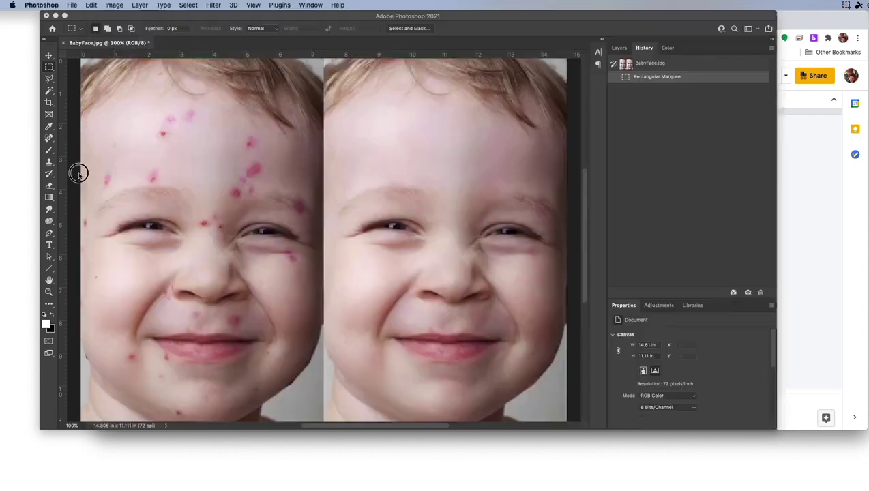
left_click(63, 42)
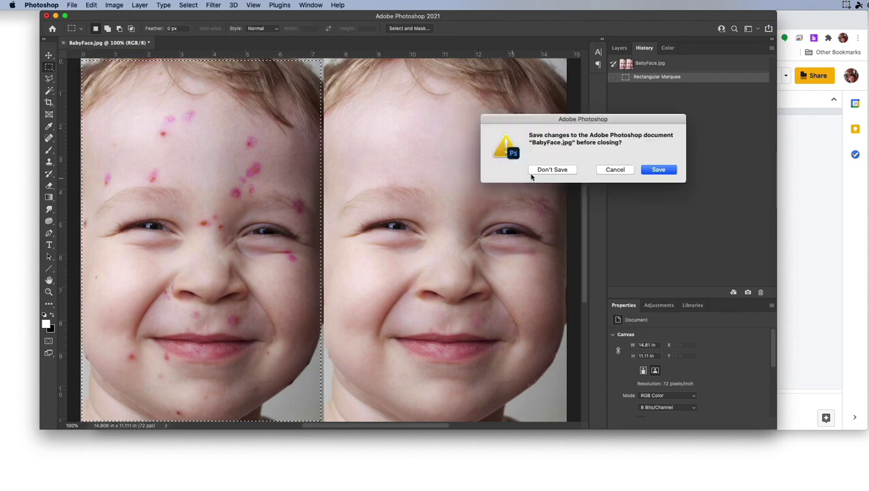
left_click(534, 173)
Open the Chemical-Damage image from the land folder in Finder with Photoshop and choose the Healing Brush
key("super+Tab")
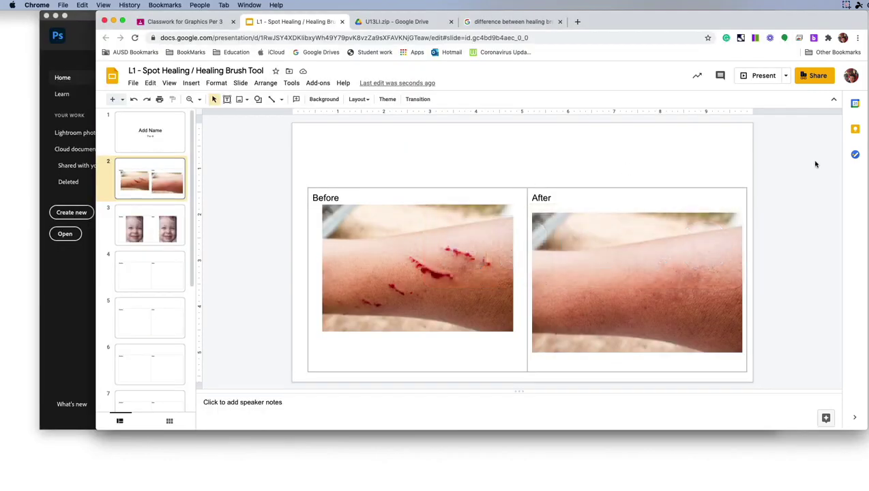
key("super+Tab")
key("super+Tab")
key("super+Tab")
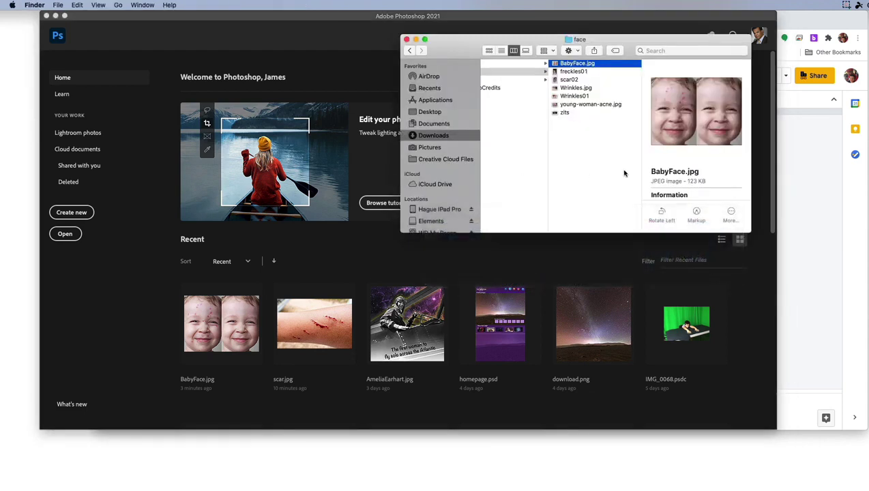
scroll(600, 154, "left", 2)
left_click(493, 88)
left_click(494, 80)
left_click(609, 72)
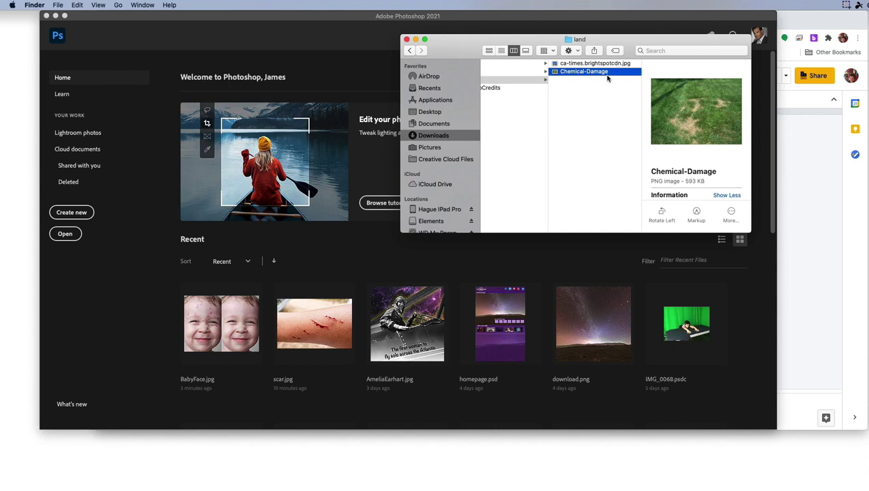
left_click_drag(591, 73, 136, 304)
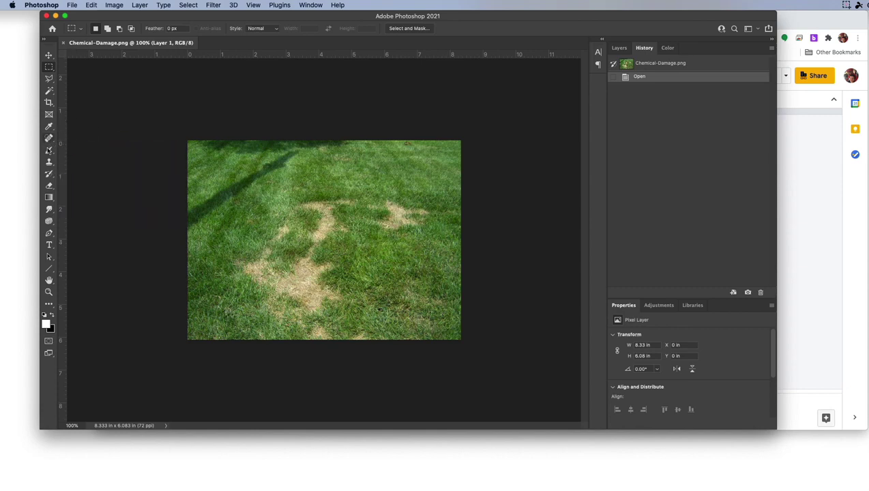
left_click(49, 151)
left_click_drag(46, 139, 86, 146)
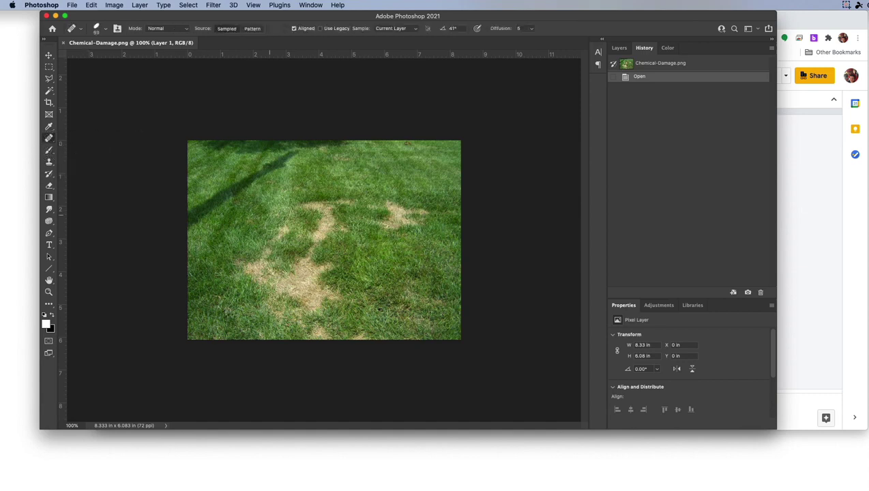
left_click(304, 192)
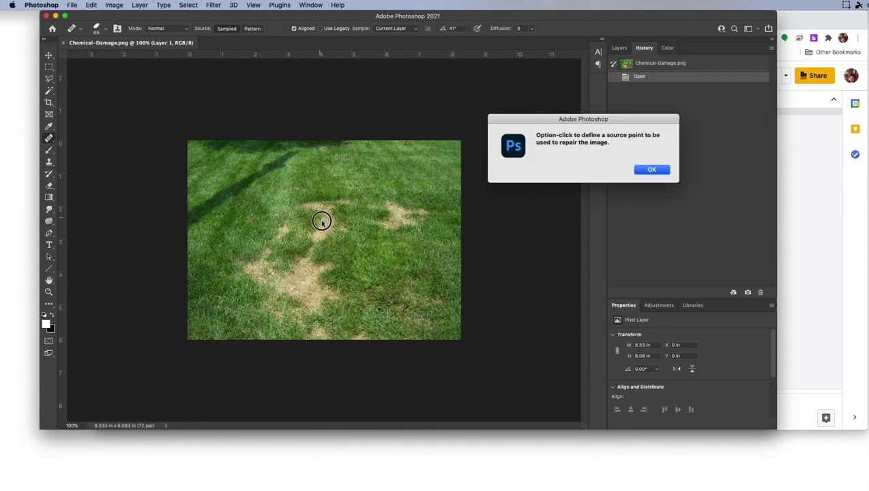
left_click(651, 171)
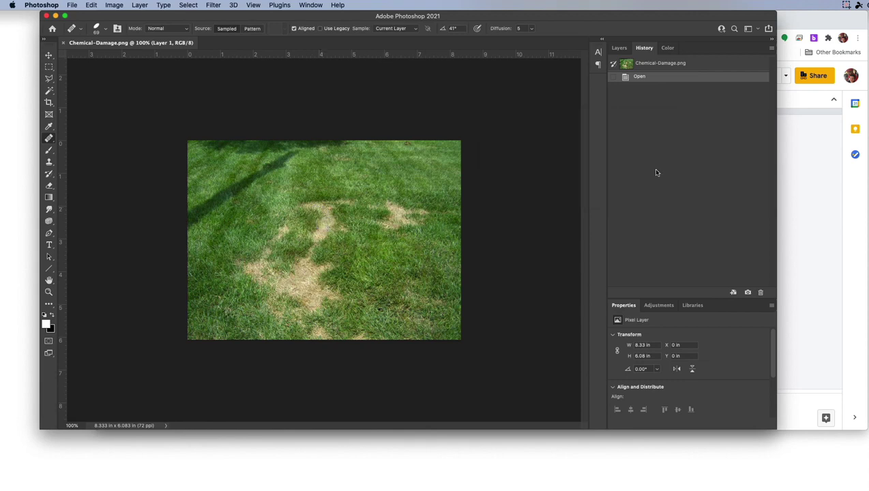
left_click(312, 203)
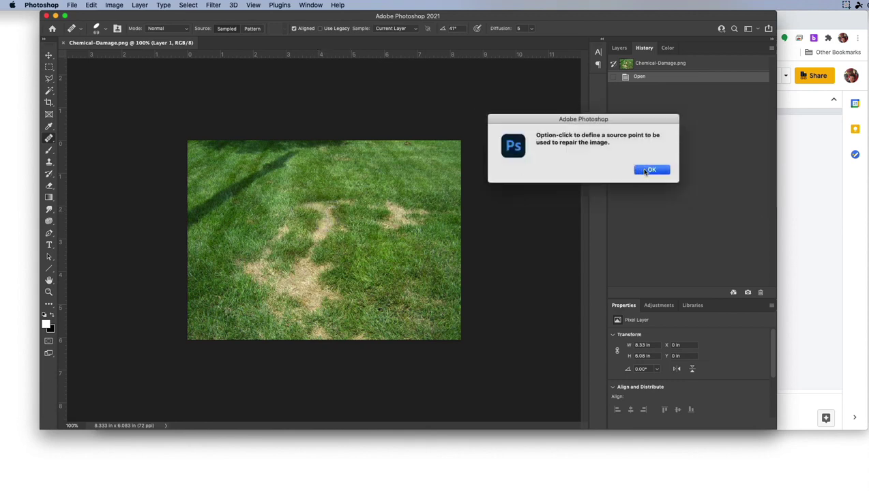
left_click(645, 171)
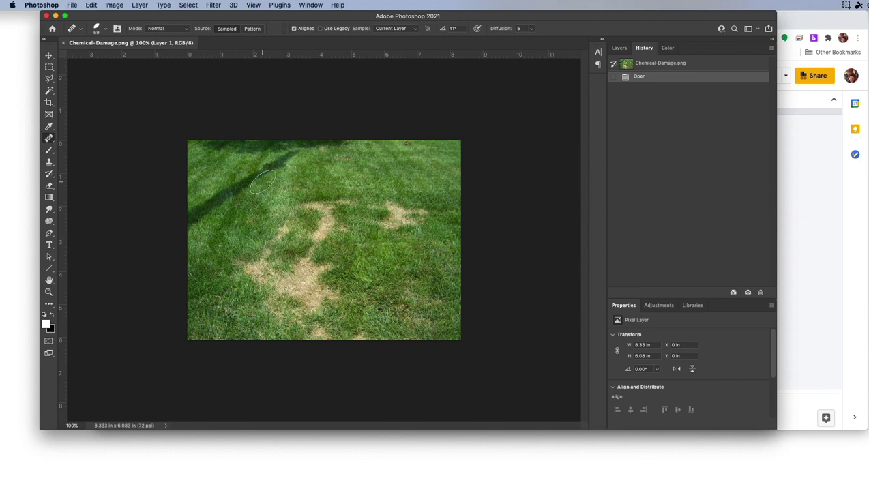
Sample green grass near the shadow streak and paint over the narrow upper part of the large bare patch with the Healing Brush
left_click(230, 179, "alt")
mouse_move(296, 195)
left_mouse_down()
mouse_move(328, 227)
mouse_move(330, 244)
mouse_move(326, 202)
mouse_move(335, 220)
mouse_move(301, 267)
mouse_move(287, 254)
mouse_move(254, 273)
mouse_move(280, 287)
mouse_move(251, 268)
left_mouse_up()
key("bracketright")
key("bracketright")
key("bracketright")
key("bracketright")
Resample green grass and paint over the rest of the large bare patch and the small patch beside it with the Healing Brush
left_click(236, 264)
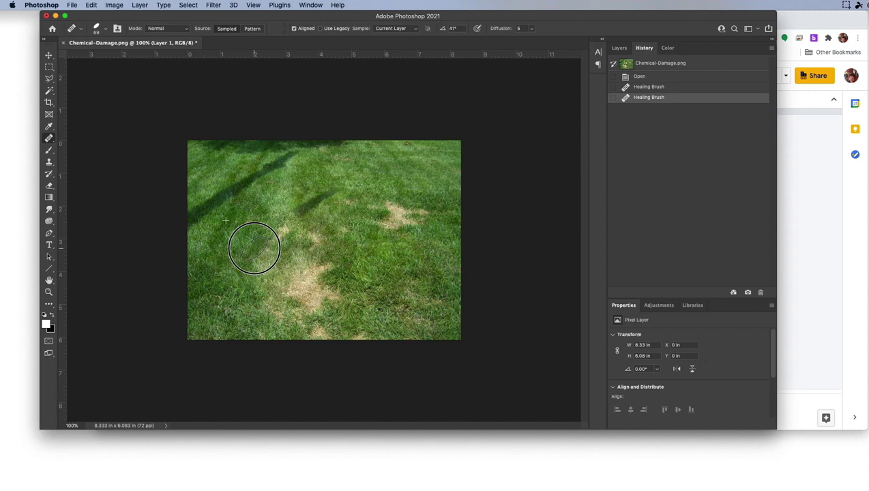
left_click_drag(272, 232, 334, 243)
mouse_move(287, 265)
left_mouse_down()
mouse_move(310, 285)
mouse_move(295, 280)
mouse_move(312, 307)
mouse_move(281, 277)
left_mouse_up()
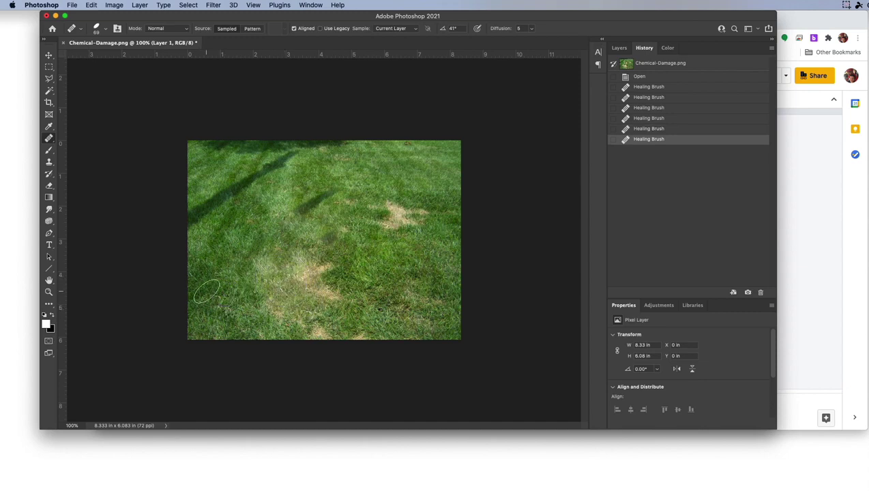
left_click(207, 292)
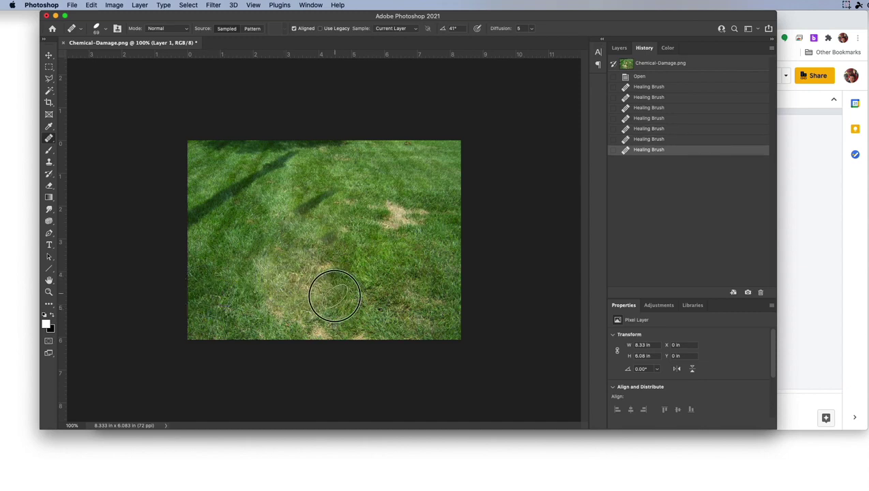
left_click_drag(316, 331, 329, 339)
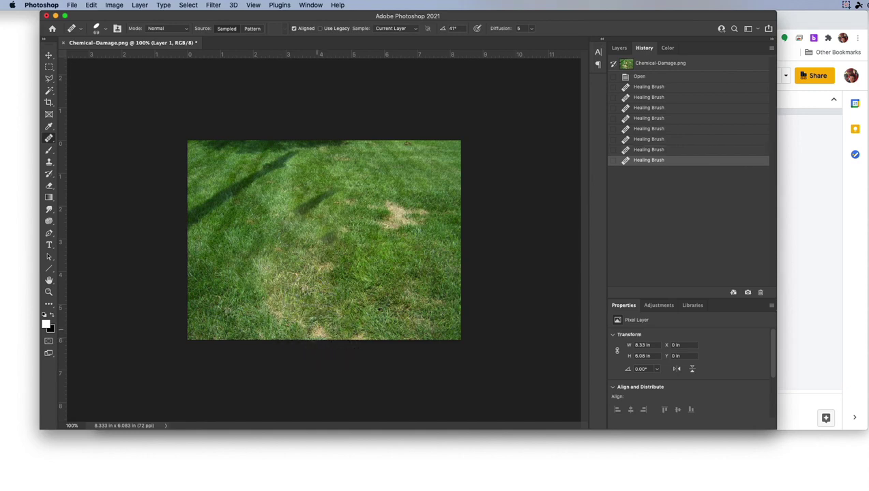
left_click_drag(263, 270, 300, 287)
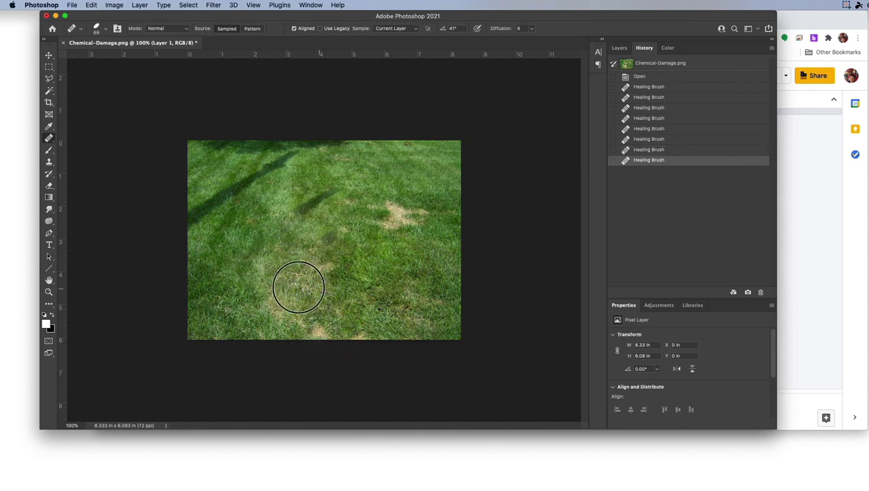
mouse_move(394, 261)
left_mouse_down()
mouse_move(398, 226)
mouse_move(379, 217)
mouse_move(425, 213)
mouse_move(412, 211)
mouse_move(412, 179)
mouse_move(398, 207)
left_mouse_up()
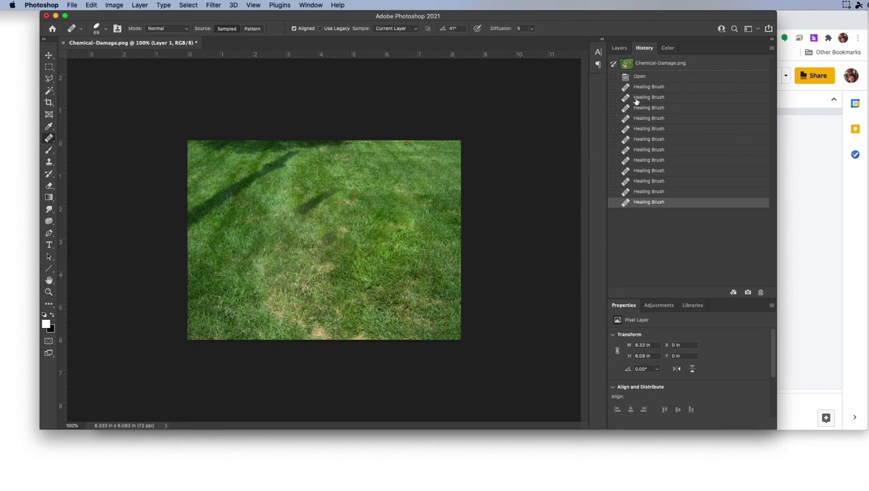
Revert Chemical-Damage.png to its original history snapshot and set up the Spot Healing Brush with a 96 px brush size
left_click(651, 64)
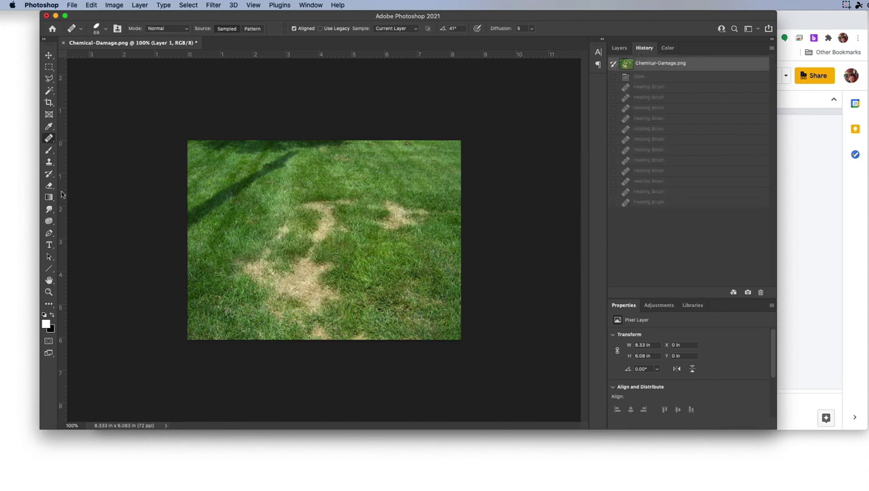
left_click_drag(50, 137, 79, 136)
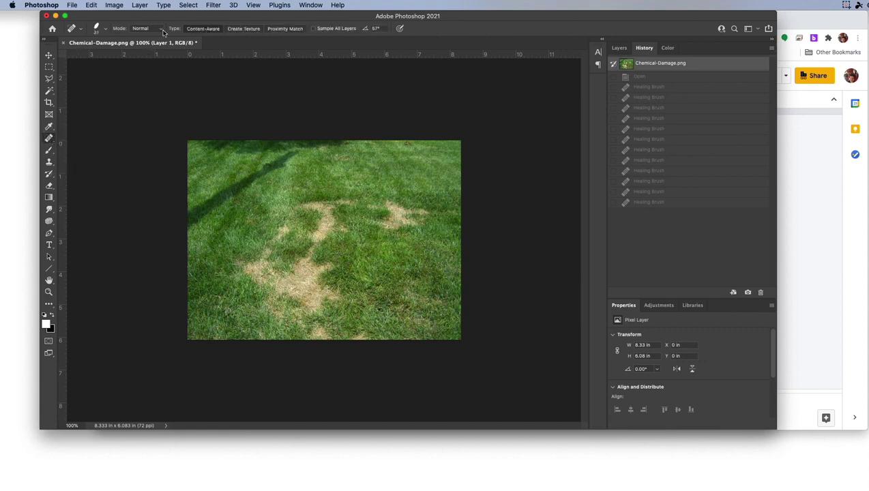
left_click(106, 29)
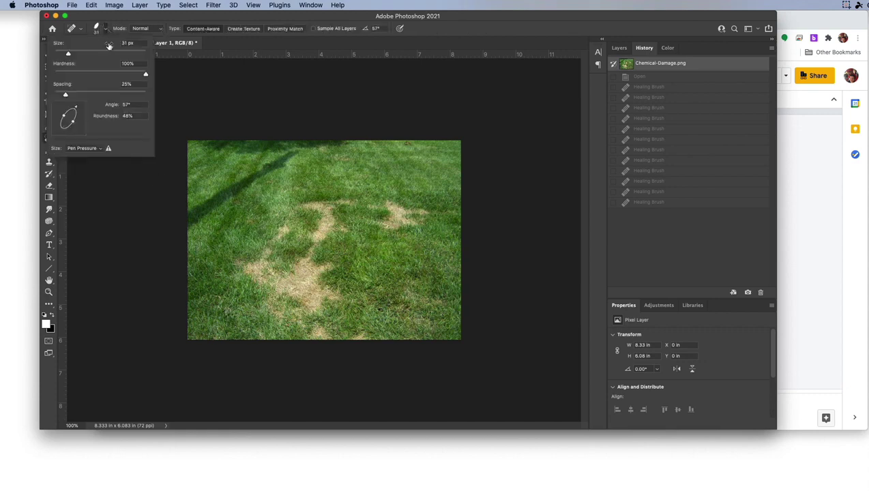
left_click_drag(67, 52, 98, 56)
Paint over the large and small bare lawn patches and the leftover brown spots with the Content-Aware Spot Healing Brush
mouse_move(253, 263)
left_mouse_down()
mouse_move(359, 301)
mouse_move(378, 317)
left_mouse_up()
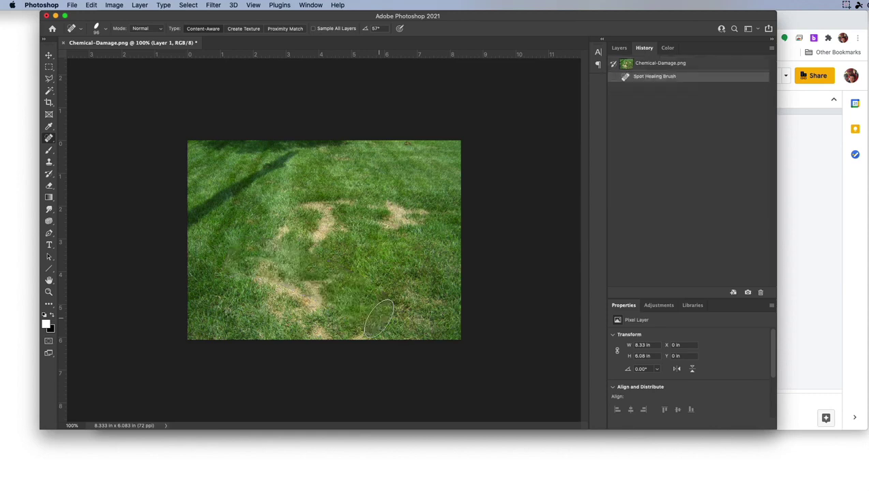
left_click_drag(257, 270, 361, 335)
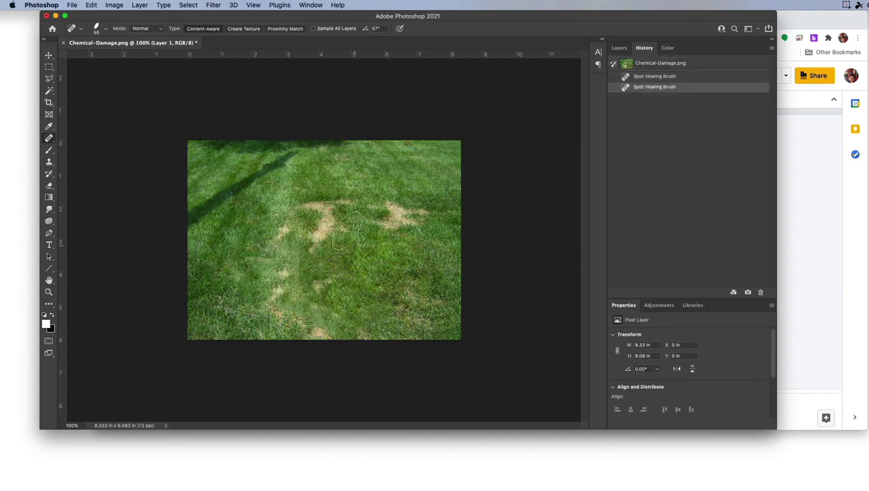
left_click_drag(318, 199, 342, 240)
left_click_drag(281, 205, 336, 250)
mouse_move(390, 204)
left_mouse_down()
mouse_move(422, 221)
mouse_move(426, 199)
left_mouse_up()
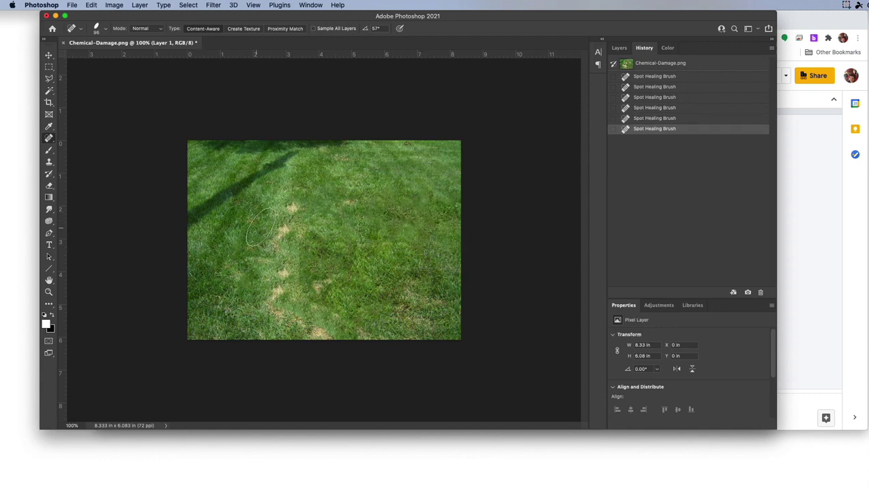
mouse_move(261, 227)
left_mouse_down()
mouse_move(301, 247)
mouse_move(334, 287)
left_mouse_up()
mouse_move(227, 305)
left_mouse_down()
mouse_move(242, 290)
mouse_move(305, 267)
left_mouse_up()
mouse_move(263, 222)
left_mouse_down()
mouse_move(313, 231)
mouse_move(319, 215)
left_mouse_up()
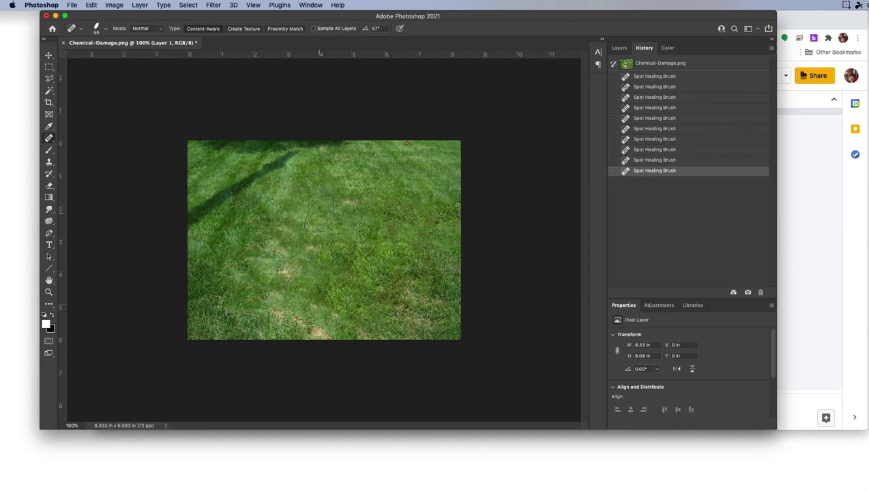